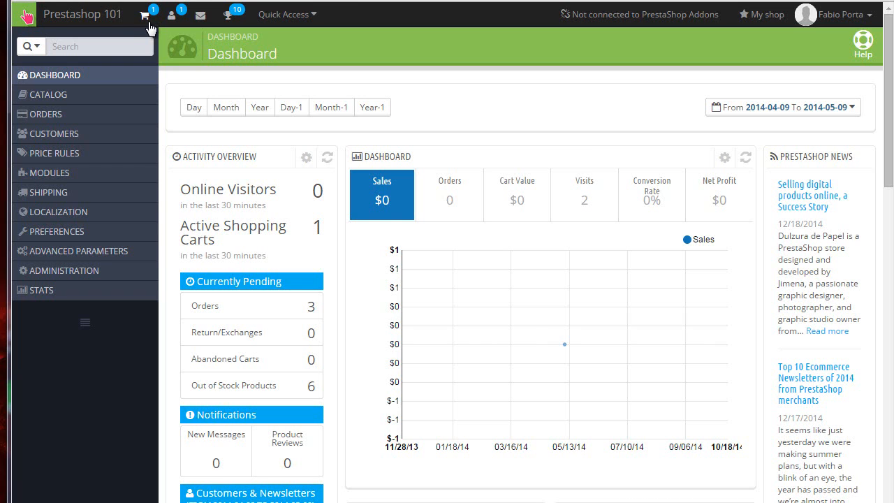
- Open the newest order from the latest-orders notification and review its reference, date, total, messages and products summary
{"action": "left_click", "coordinate": [147, 20]}
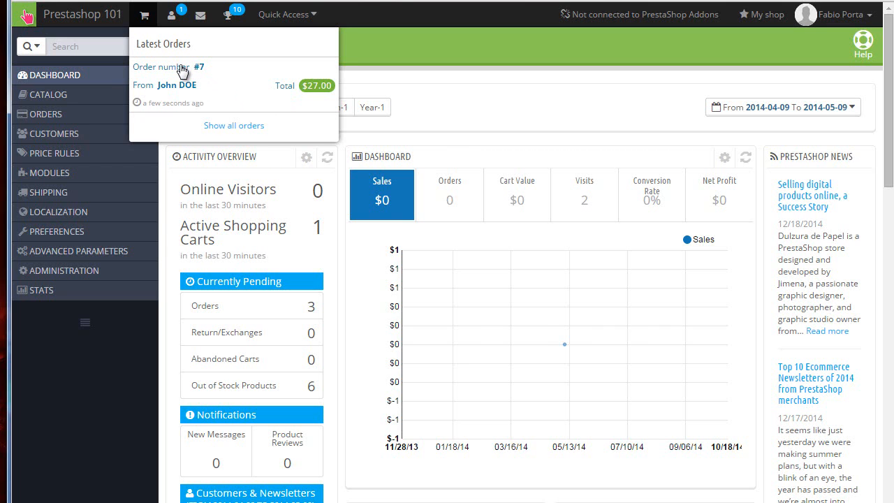
{"action": "left_click", "coordinate": [180, 68]}
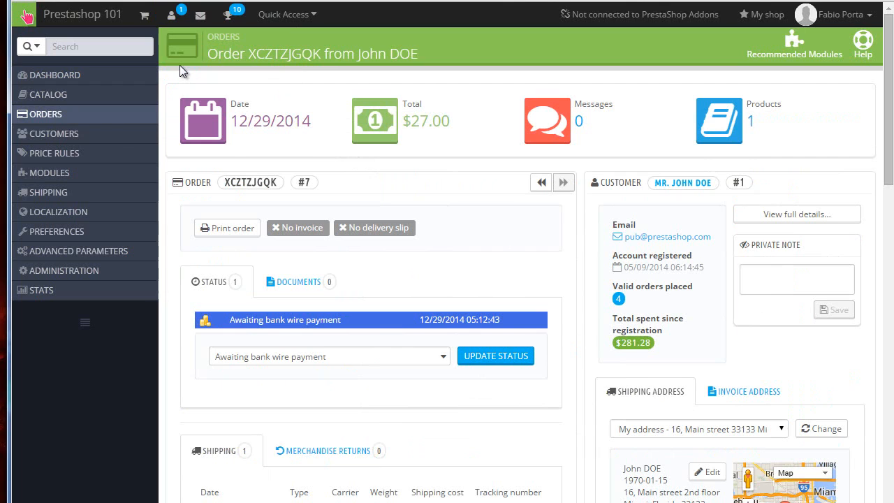
{"action": "left_click_drag", "start_coordinate": [249, 54], "coordinate": [379, 58]}
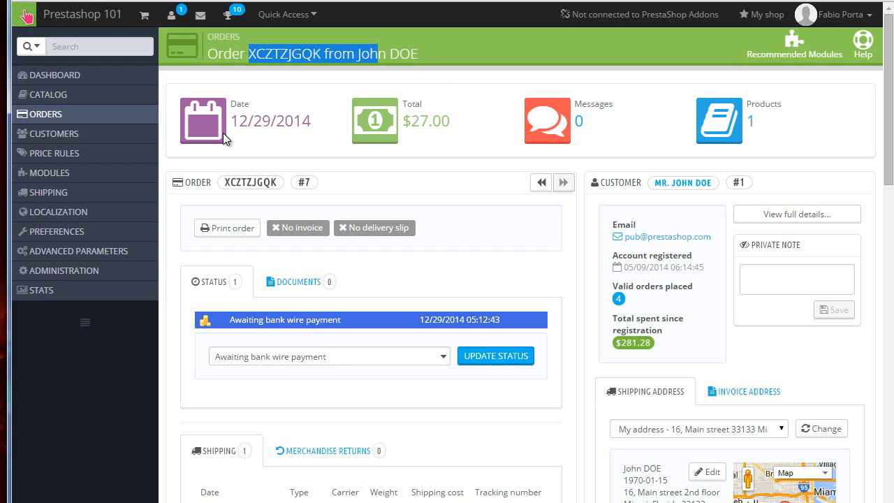
{"action": "left_click", "coordinate": [231, 116]}
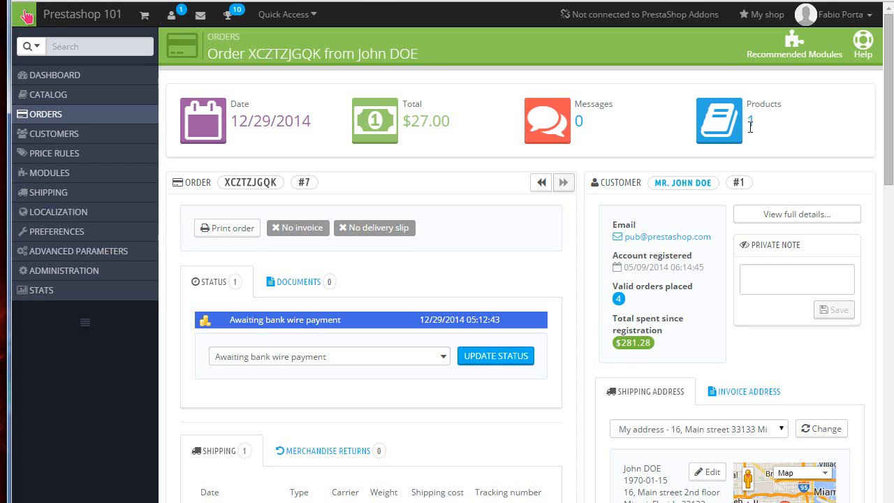
{"action": "left_click", "coordinate": [749, 127]}
{"action": "scroll", "coordinate": [571, 295], "scroll_direction": "up", "scroll_amount": 15}
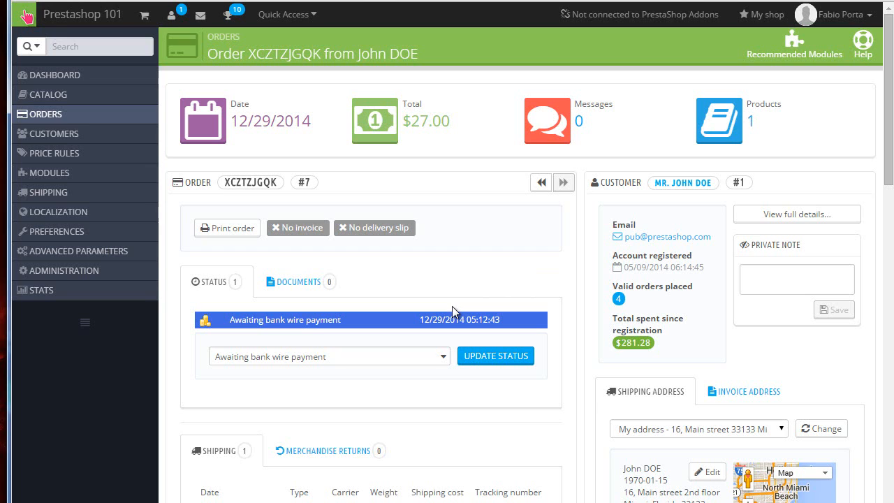
- Update the order's status to Payment accepted
{"action": "scroll", "coordinate": [452, 305], "scroll_direction": "down", "scroll_amount": 1}
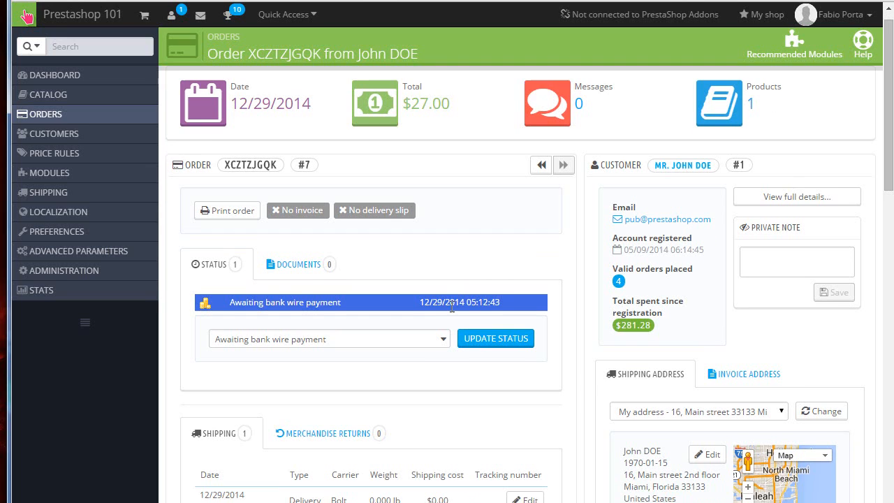
{"action": "left_click", "coordinate": [414, 340]}
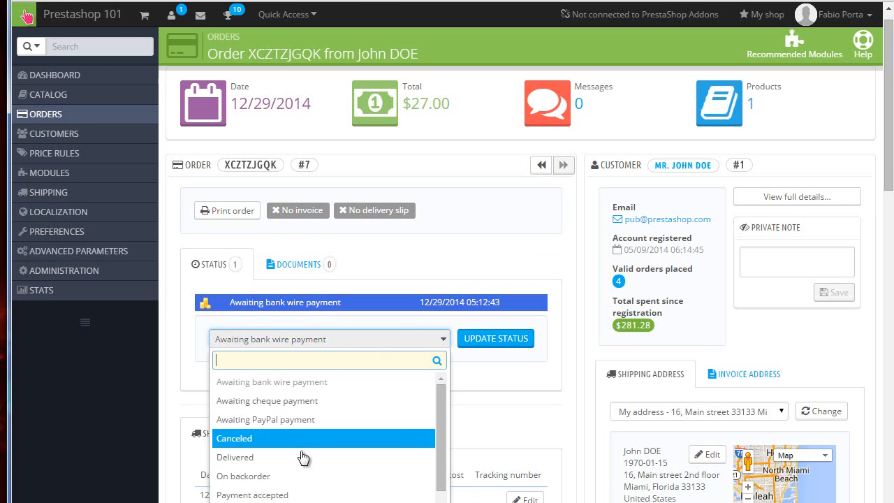
{"action": "left_click", "coordinate": [299, 495]}
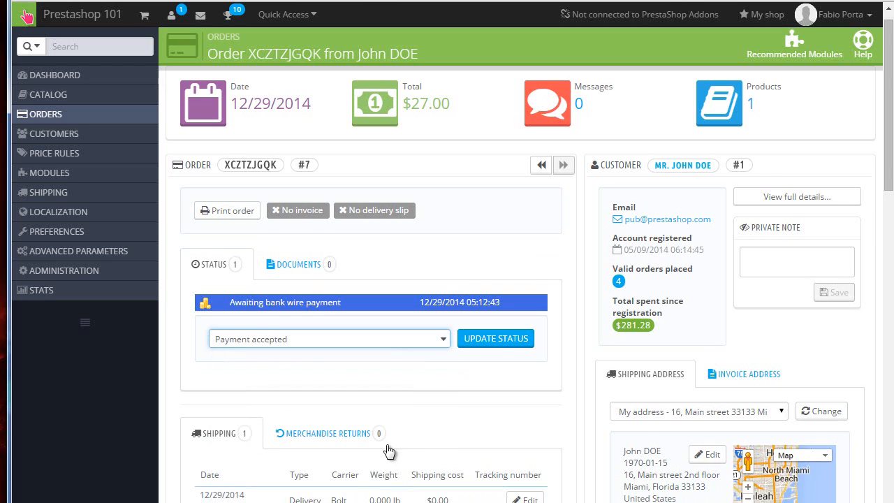
{"action": "left_click", "coordinate": [495, 347]}
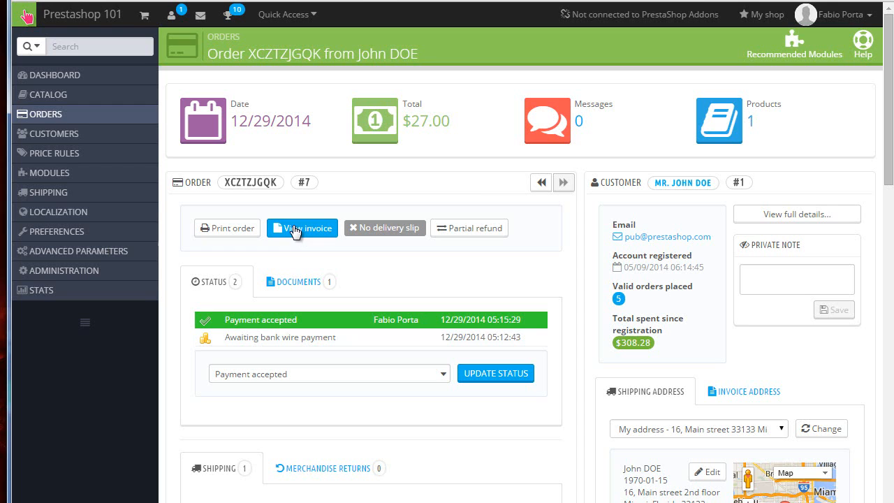
- Examine the order's documents, shipping, payment and customer address details, down to its list of products
{"action": "left_click", "coordinate": [305, 282]}
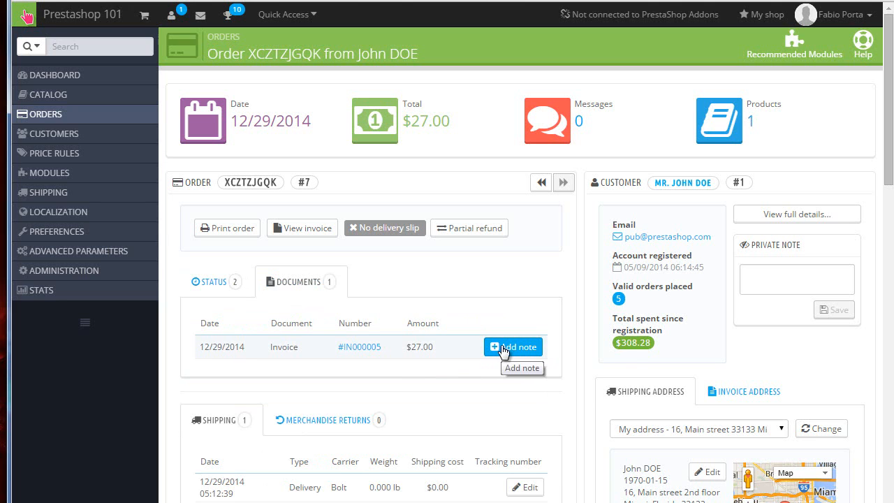
{"action": "scroll", "coordinate": [475, 272], "scroll_direction": "down", "scroll_amount": 3}
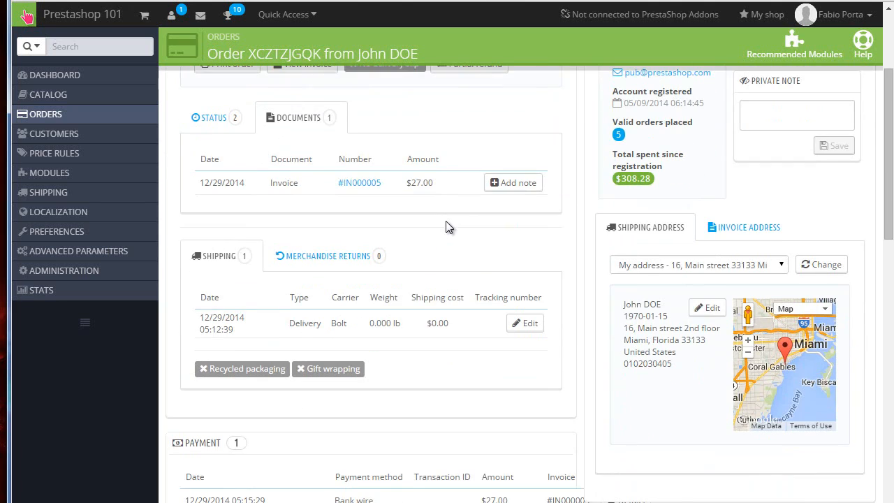
{"action": "scroll", "coordinate": [447, 227], "scroll_direction": "down", "scroll_amount": 1}
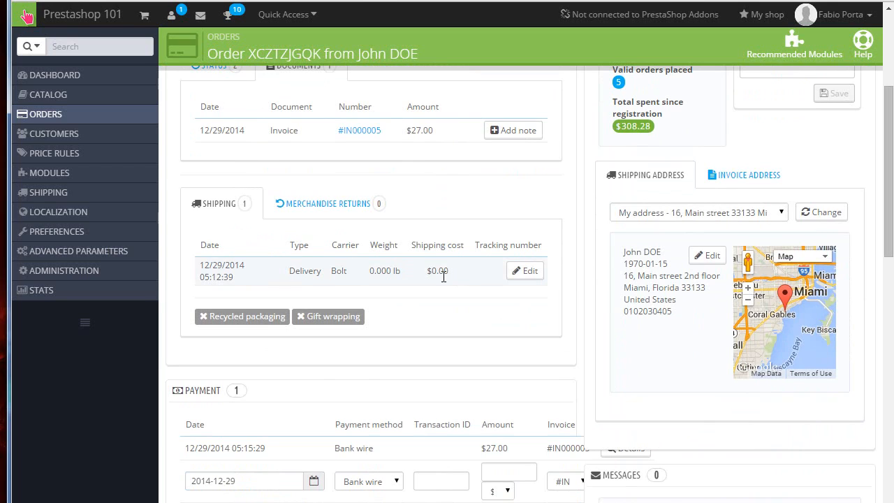
{"action": "scroll", "coordinate": [443, 276], "scroll_direction": "down", "scroll_amount": 3}
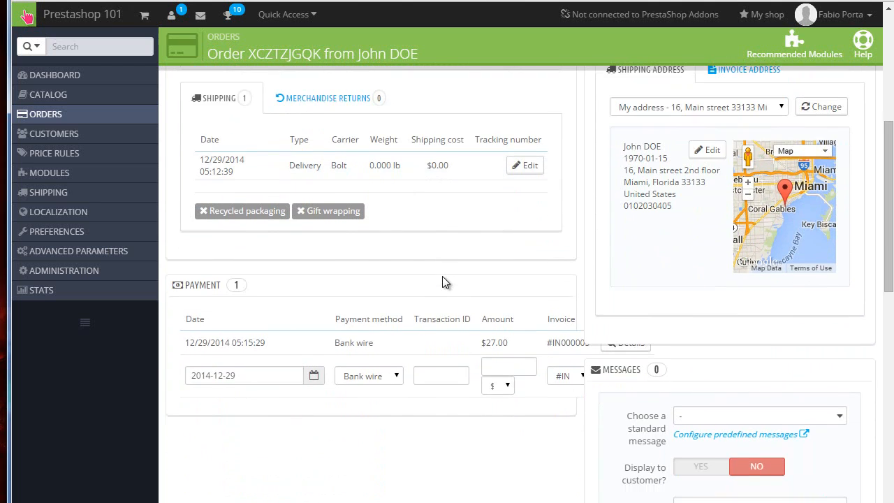
{"action": "scroll", "coordinate": [444, 281], "scroll_direction": "down", "scroll_amount": 1}
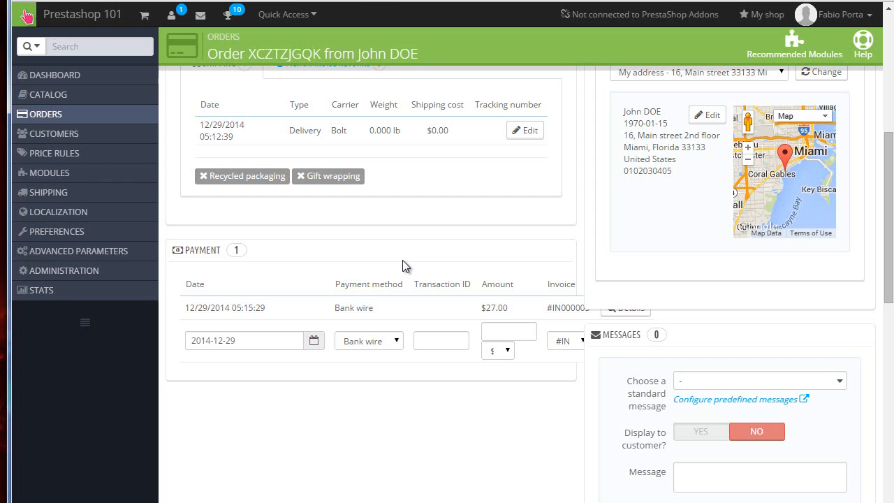
{"action": "scroll", "coordinate": [682, 232], "scroll_direction": "up", "scroll_amount": 4}
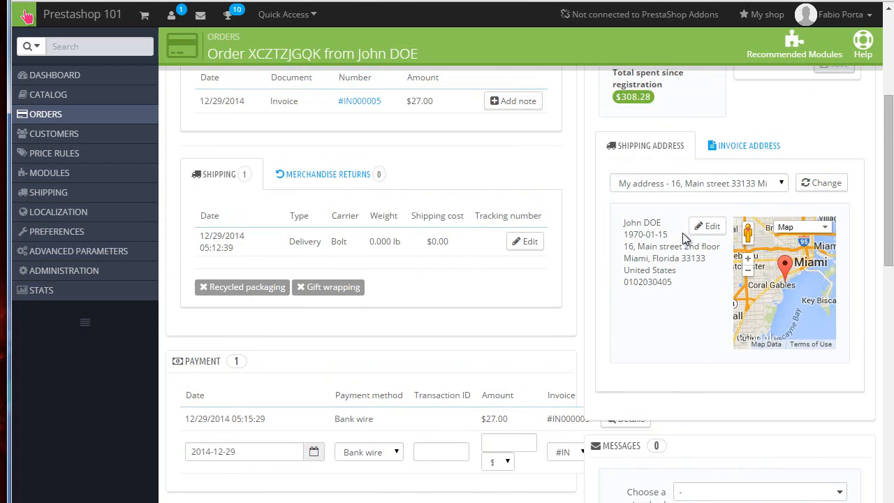
{"action": "scroll", "coordinate": [684, 317], "scroll_direction": "down", "scroll_amount": 3}
{"action": "scroll", "coordinate": [609, 242], "scroll_direction": "down", "scroll_amount": 8}
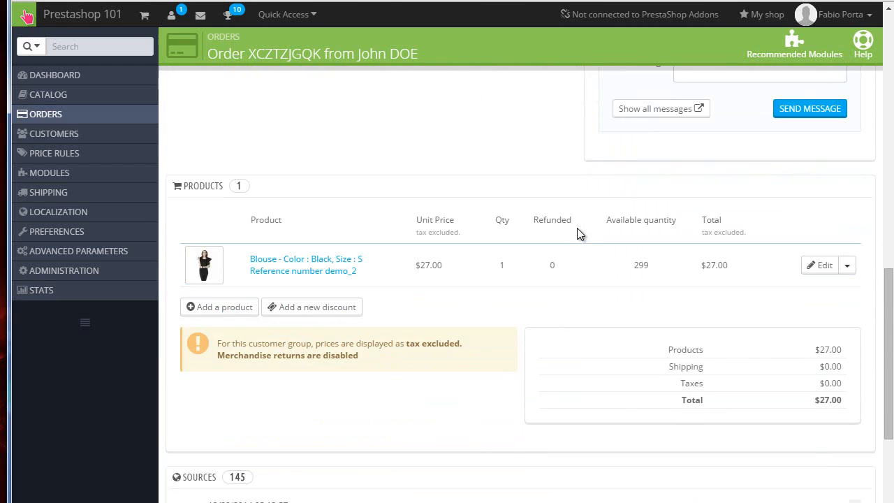
- Search for "printe" and add the first Printed Dress in the S - Orange combination, quantity 1, to the order
{"action": "scroll", "coordinate": [577, 229], "scroll_direction": "down", "scroll_amount": 2}
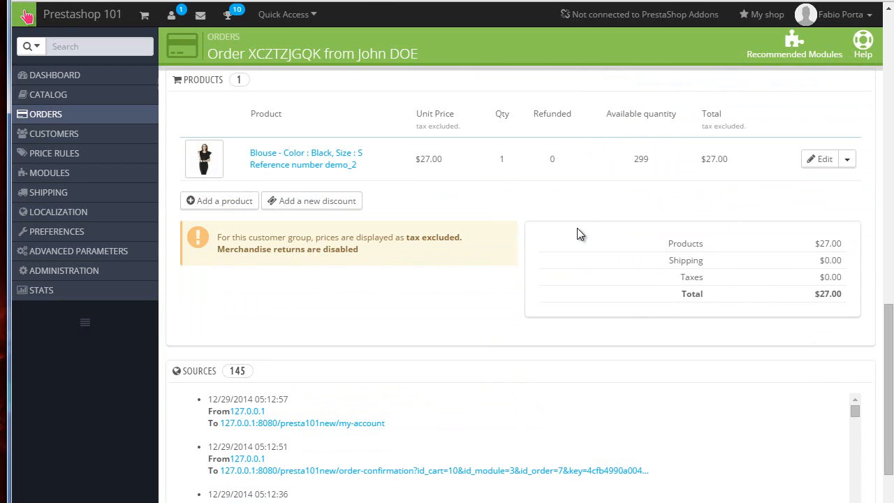
{"action": "left_click", "coordinate": [201, 201]}
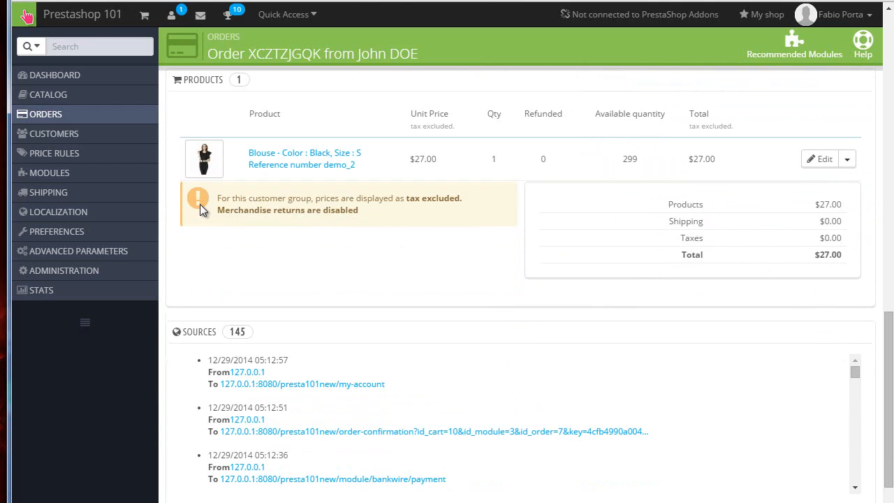
{"action": "left_click", "coordinate": [271, 114]}
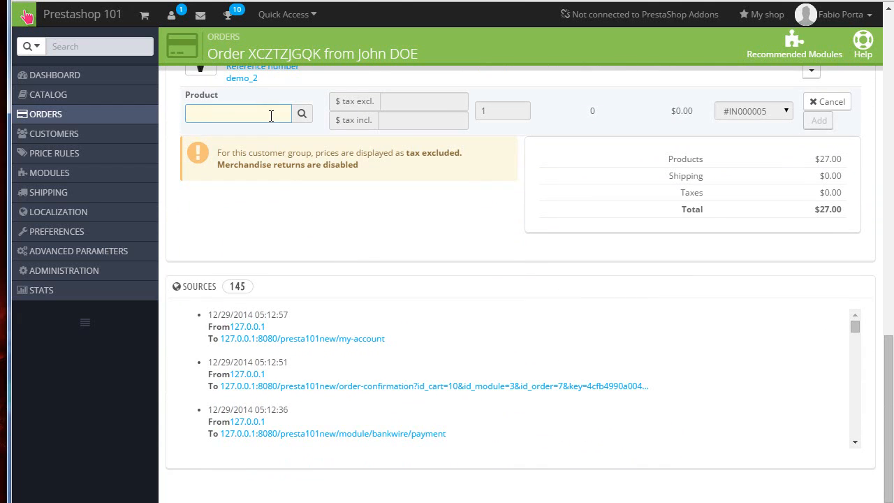
{"action": "scroll", "coordinate": [297, 193], "scroll_direction": "up", "scroll_amount": 3}
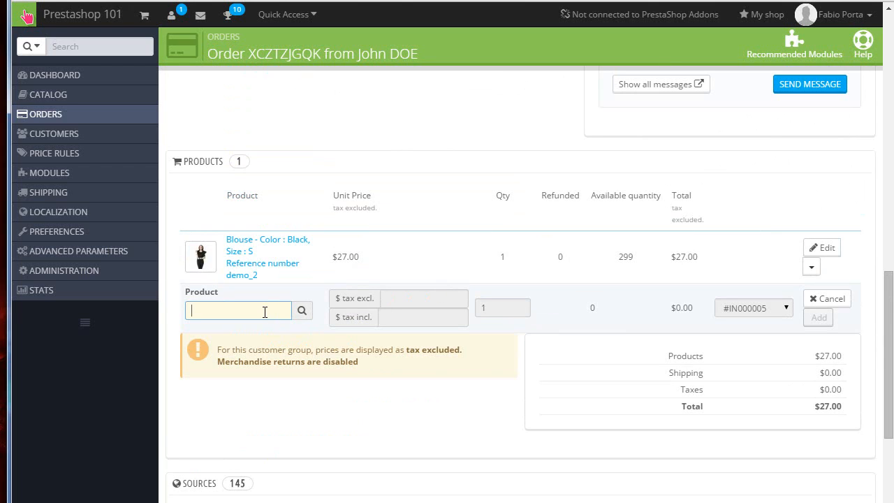
{"action": "type", "text": "printe"}
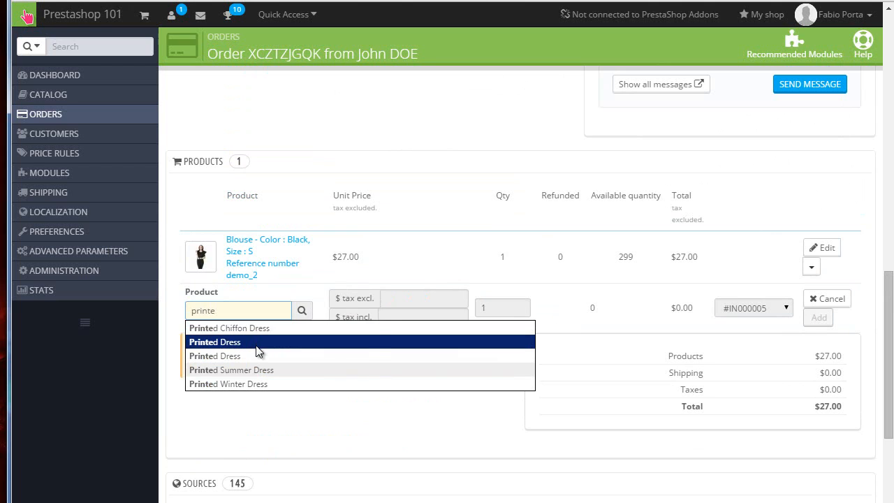
{"action": "left_click", "coordinate": [255, 343]}
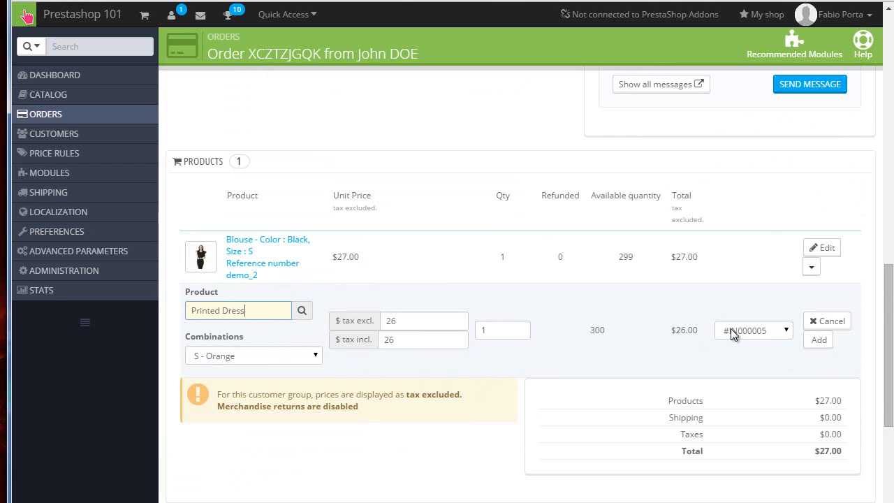
{"action": "left_click", "coordinate": [814, 347]}
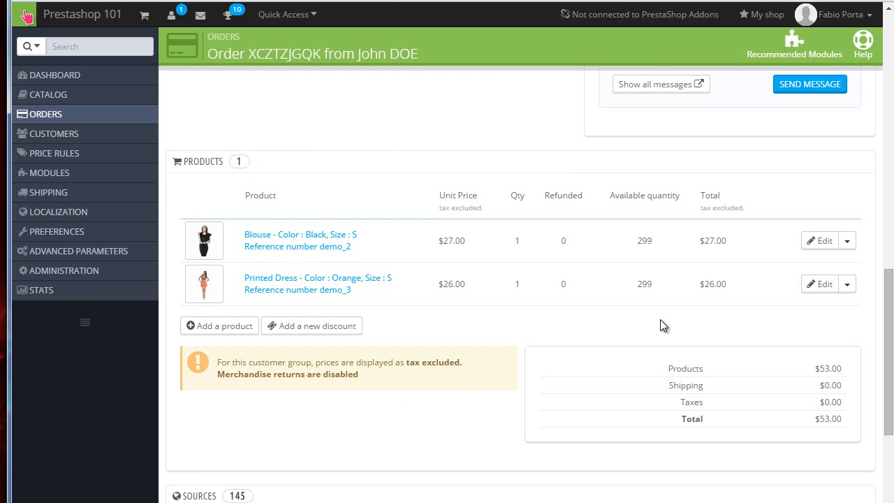
- Check the extra actions for the Blouse line without applying any, and review the order's payment section
{"action": "left_click", "coordinate": [846, 240]}
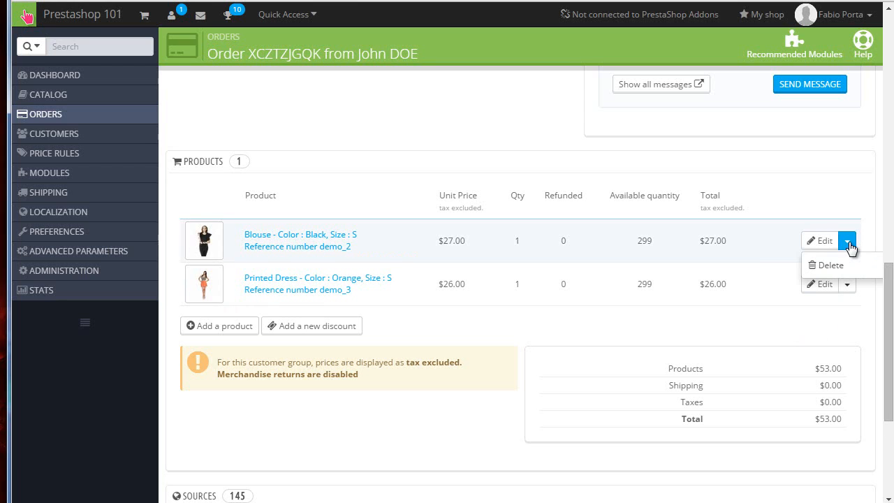
{"action": "left_click", "coordinate": [606, 307]}
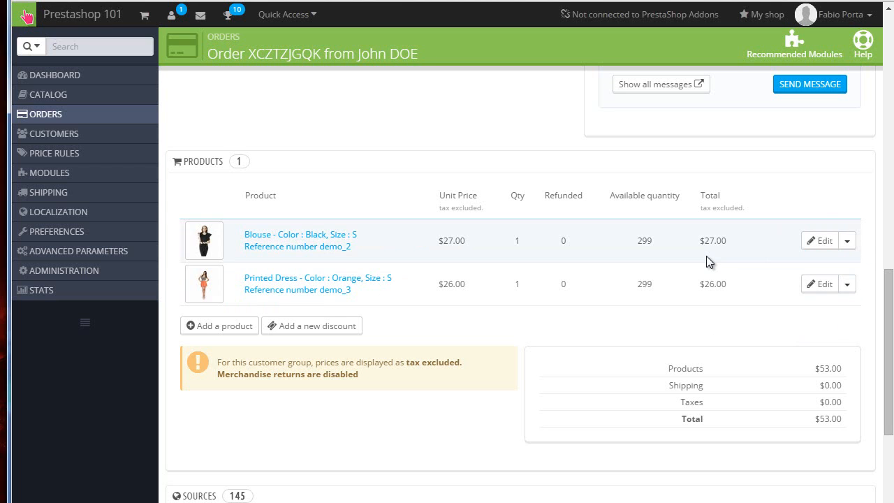
{"action": "scroll", "coordinate": [706, 256], "scroll_direction": "up", "scroll_amount": 10}
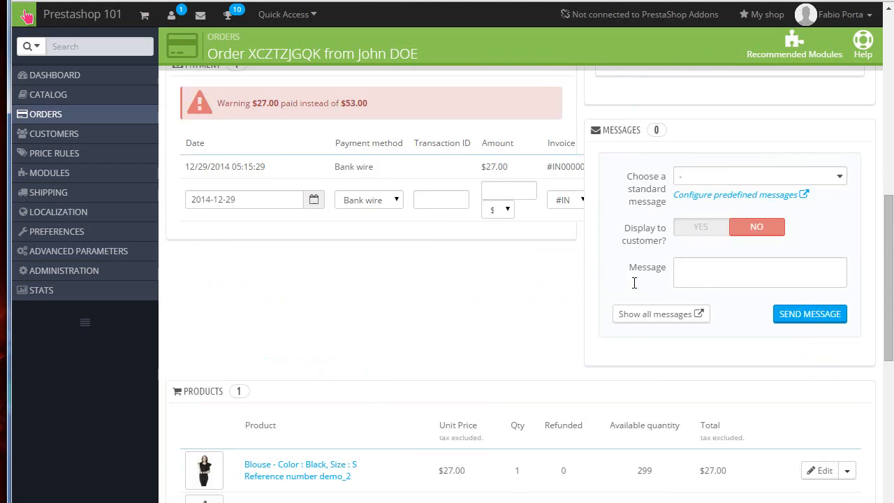
{"action": "scroll", "coordinate": [426, 317], "scroll_direction": "down", "scroll_amount": 5}
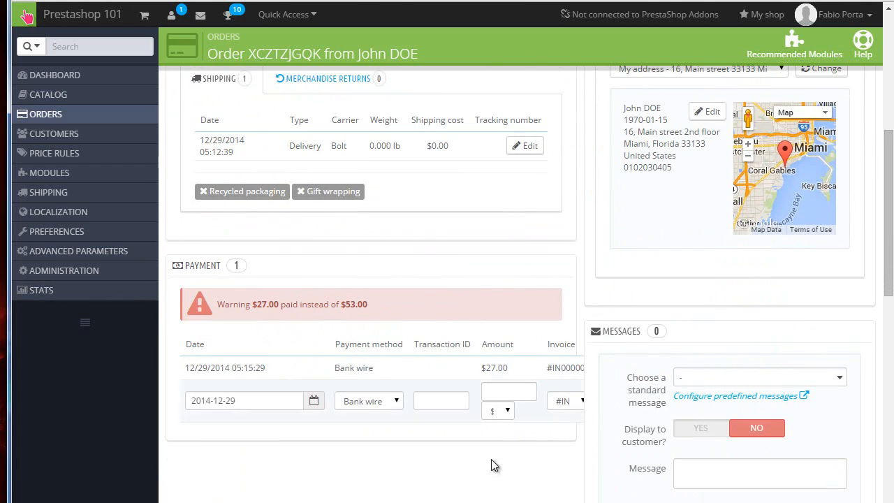
{"action": "scroll", "coordinate": [388, 316], "scroll_direction": "down", "scroll_amount": 4}
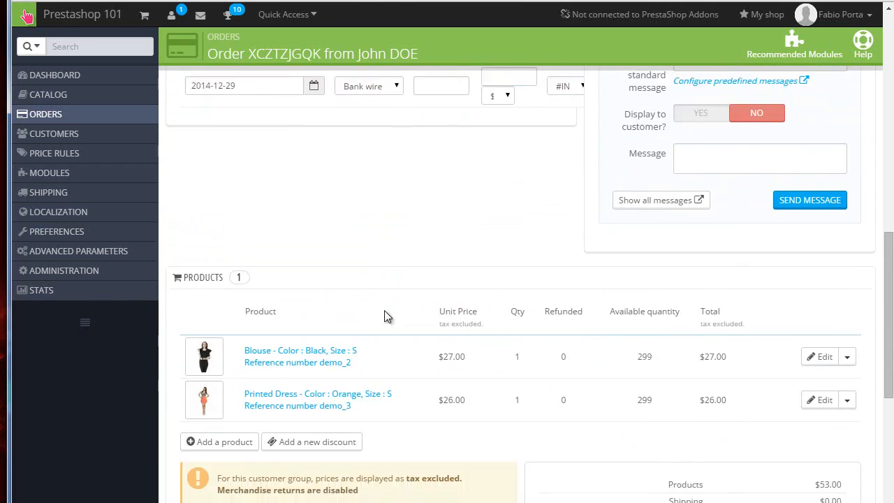
- Delete the Printed Dress line from the order's products and confirm the deletion
{"action": "scroll", "coordinate": [387, 317], "scroll_direction": "down", "scroll_amount": 1}
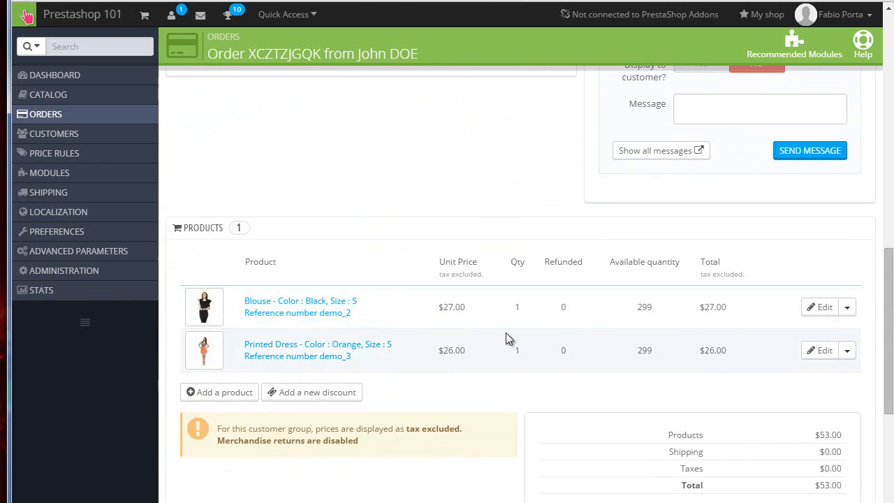
{"action": "left_click", "coordinate": [847, 351]}
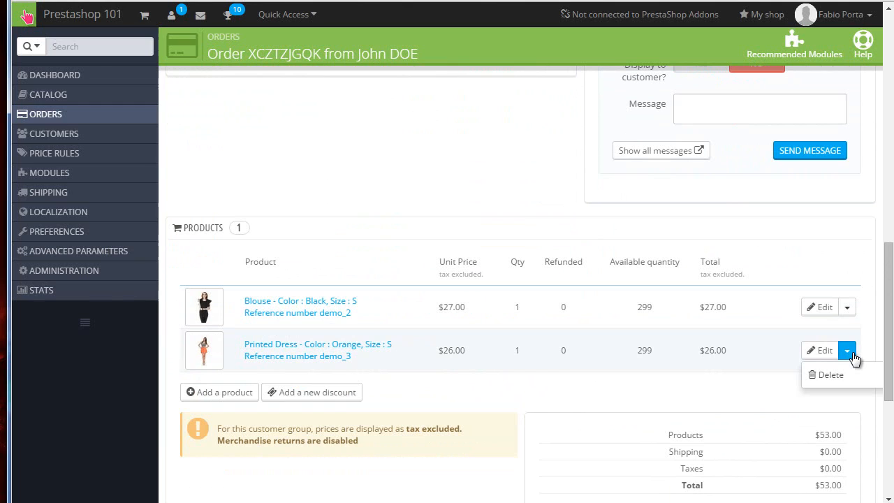
{"action": "left_click", "coordinate": [832, 376]}
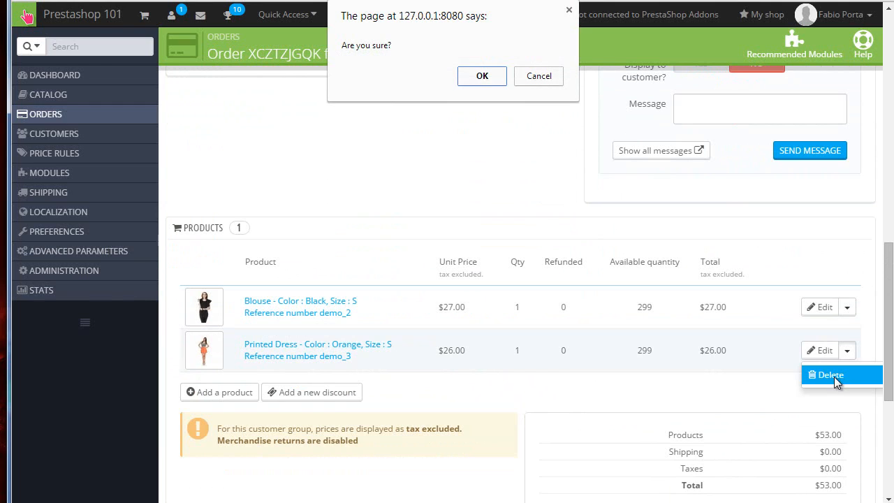
{"action": "left_click", "coordinate": [481, 74]}
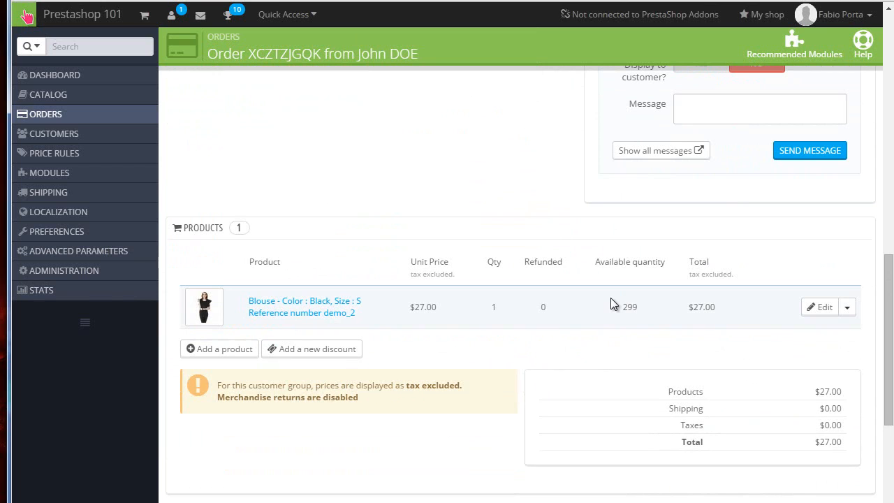
- Compare the paid amount with the order total in the payment section
{"action": "scroll", "coordinate": [610, 299], "scroll_direction": "up", "scroll_amount": 5}
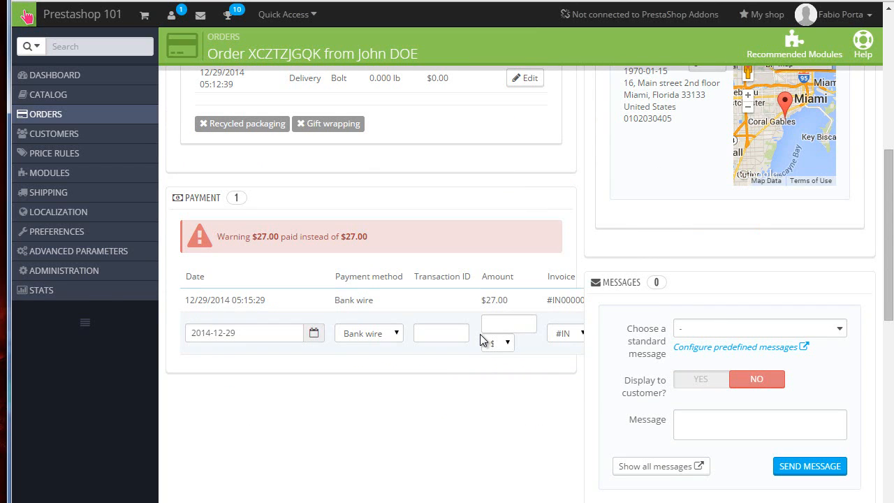
{"action": "left_click_drag", "start_coordinate": [249, 236], "coordinate": [352, 241]}
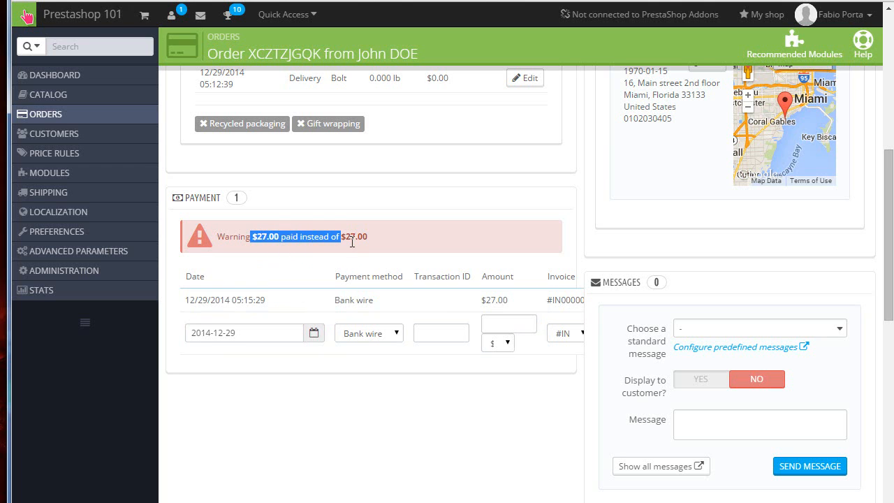
{"action": "left_click", "coordinate": [285, 253]}
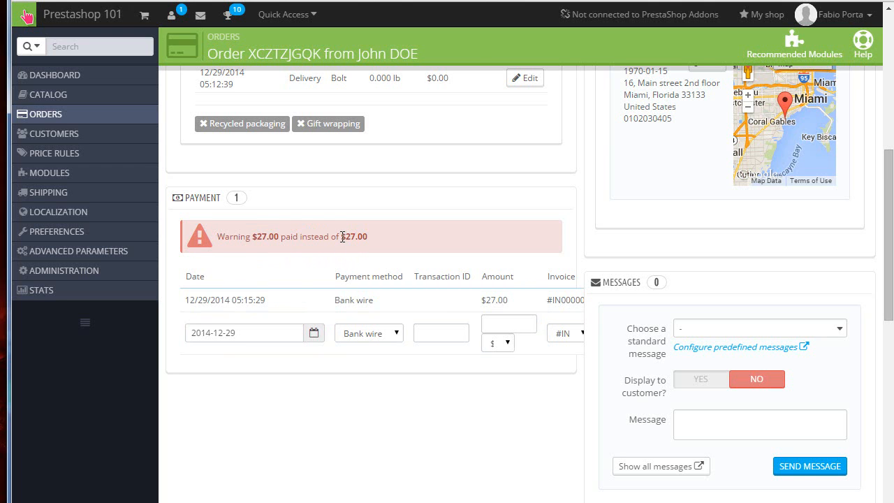
- Change the order's status to Preparation in progress and apply the update
{"action": "scroll", "coordinate": [348, 246], "scroll_direction": "up", "scroll_amount": 6}
{"action": "scroll", "coordinate": [357, 297], "scroll_direction": "down", "scroll_amount": 2}
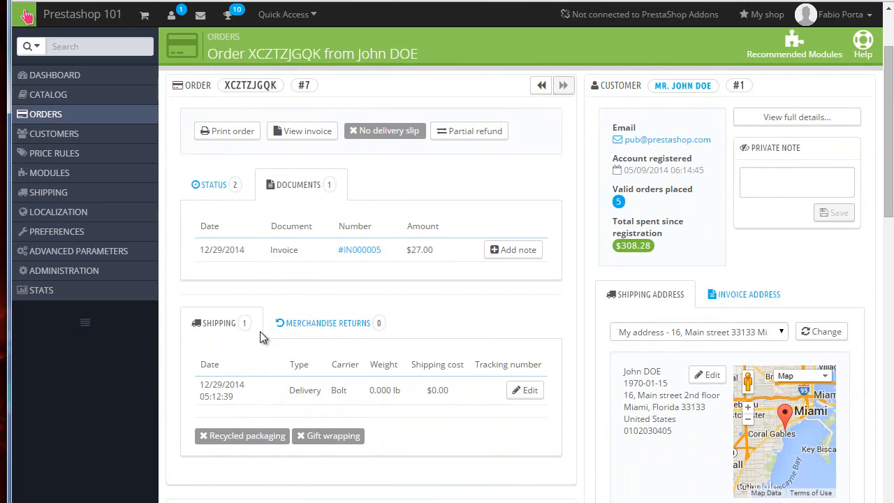
{"action": "left_click", "coordinate": [213, 185]}
{"action": "left_click", "coordinate": [357, 279]}
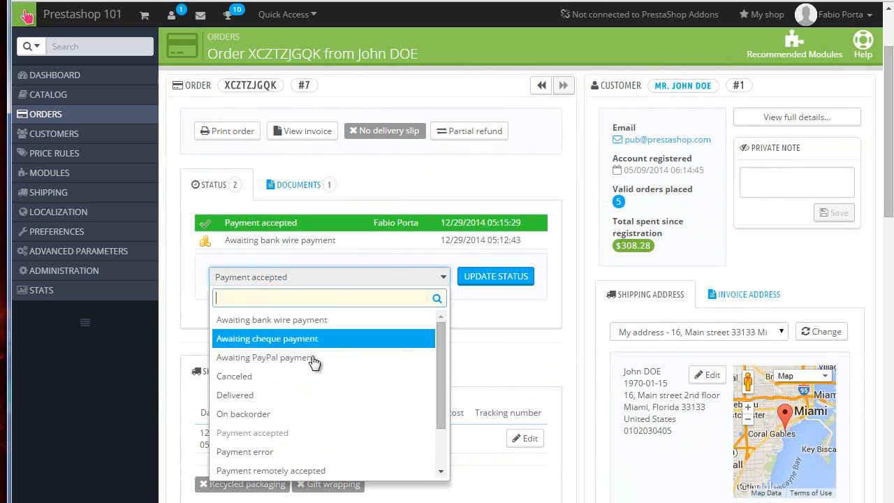
{"action": "scroll", "coordinate": [310, 370], "scroll_direction": "down", "scroll_amount": 2}
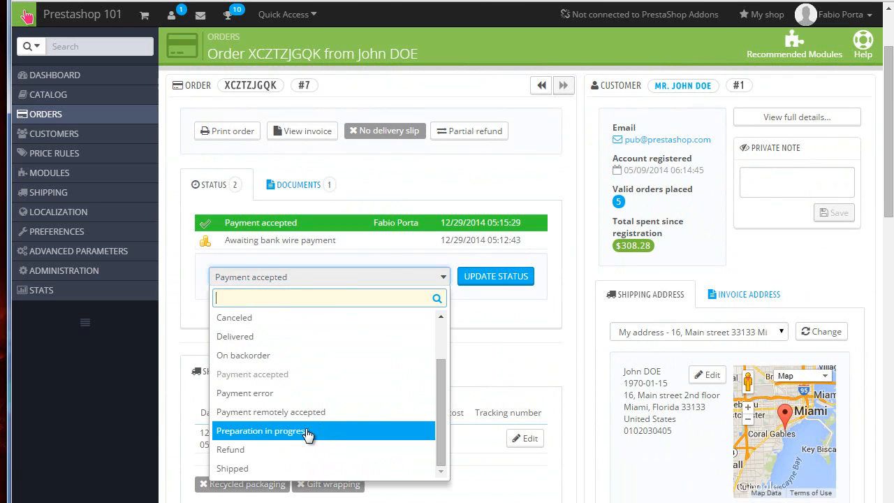
{"action": "left_click", "coordinate": [308, 431]}
{"action": "left_click", "coordinate": [493, 283]}
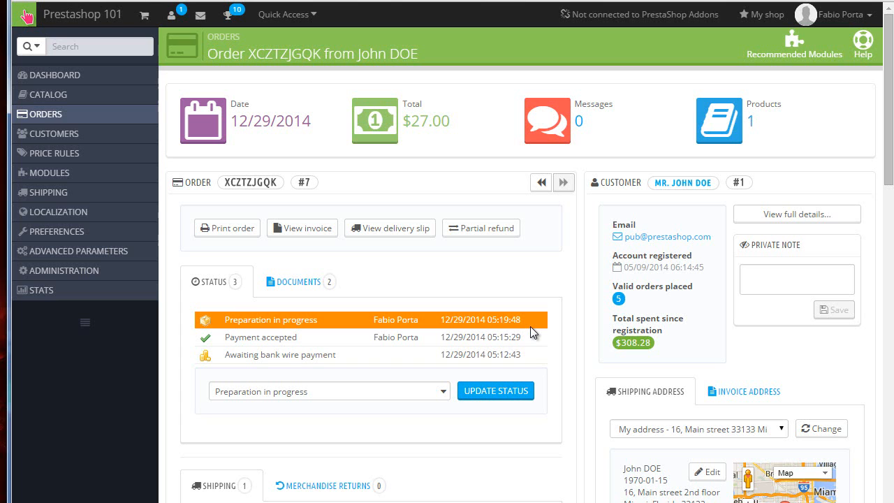
- Fill the order's message with the Delay standard message
{"action": "scroll", "coordinate": [556, 208], "scroll_direction": "down", "scroll_amount": 3}
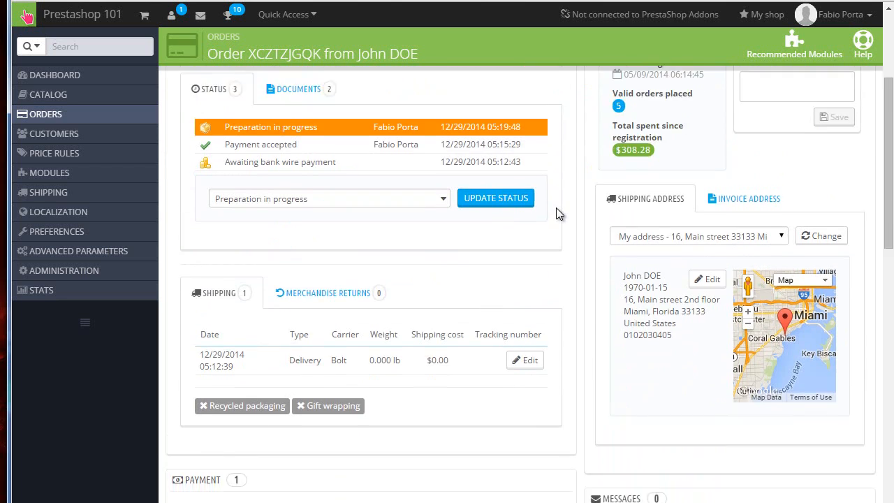
{"action": "scroll", "coordinate": [556, 207], "scroll_direction": "down", "scroll_amount": 3}
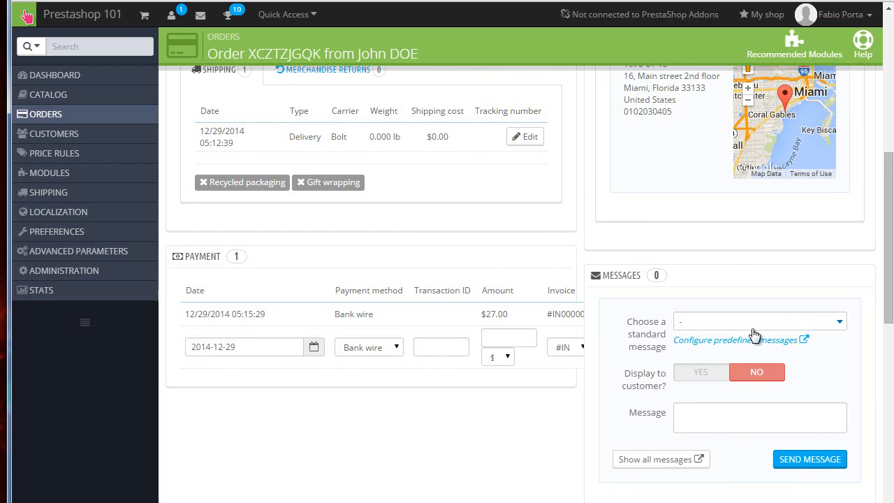
{"action": "left_click", "coordinate": [712, 324]}
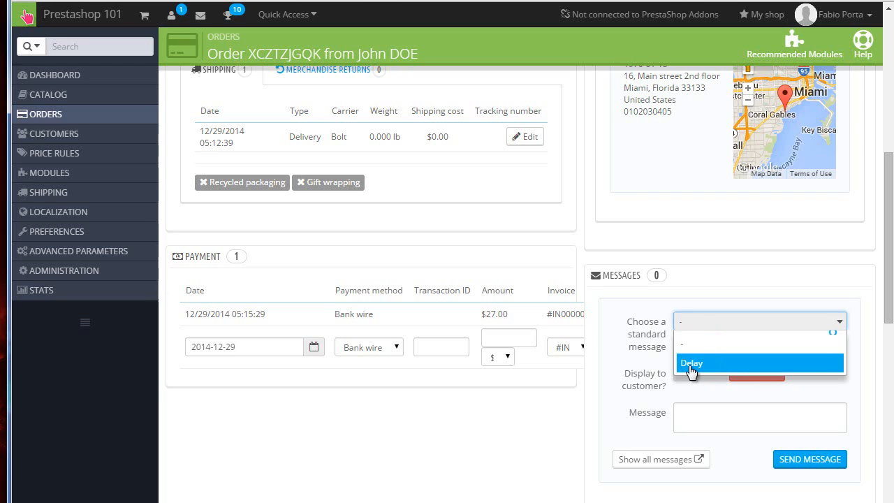
{"action": "left_click", "coordinate": [691, 363]}
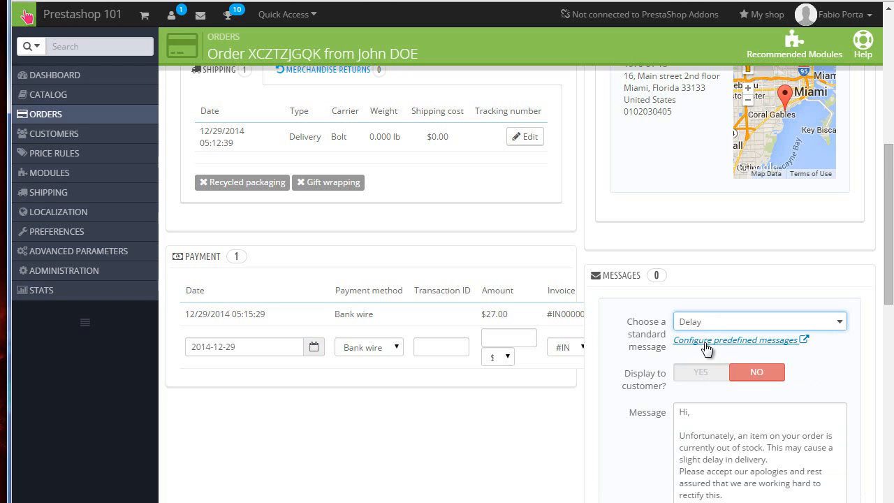
- Review the predefined order messages in a separate page, return to the order, and open its full message list
{"action": "middle_click", "coordinate": [705, 344]}
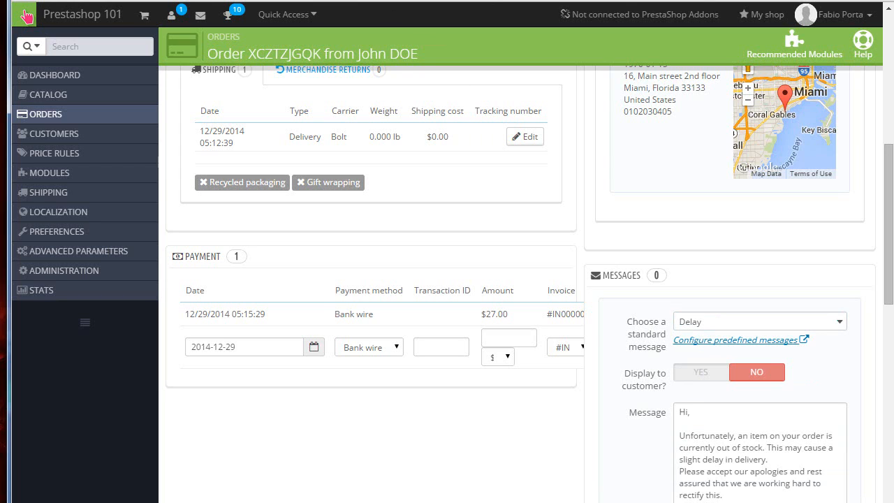
{"action": "left_click", "coordinate": [433, 1]}
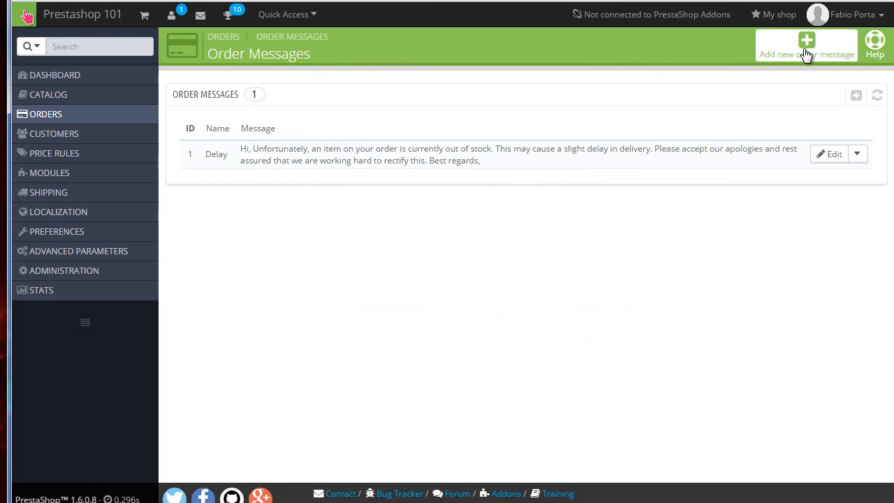
{"action": "left_click", "coordinate": [373, 0]}
{"action": "left_click", "coordinate": [349, 0]}
{"action": "scroll", "coordinate": [672, 303], "scroll_direction": "down", "scroll_amount": 2}
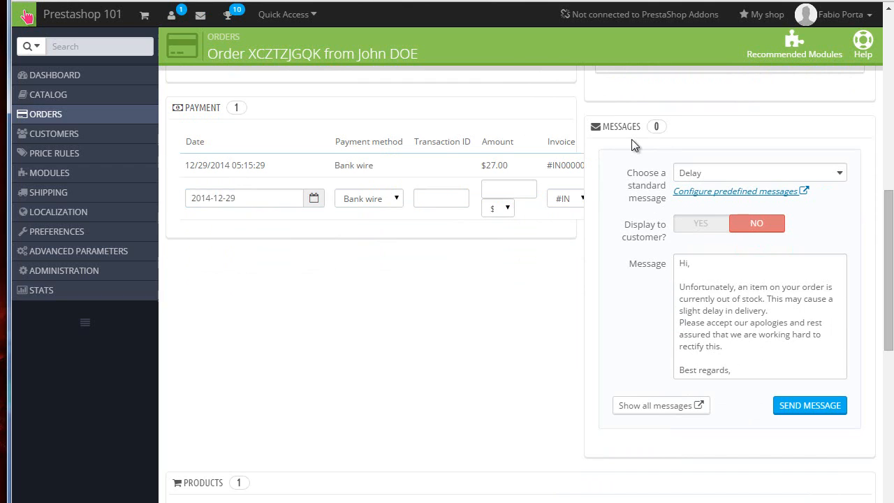
{"action": "left_click", "coordinate": [661, 406]}
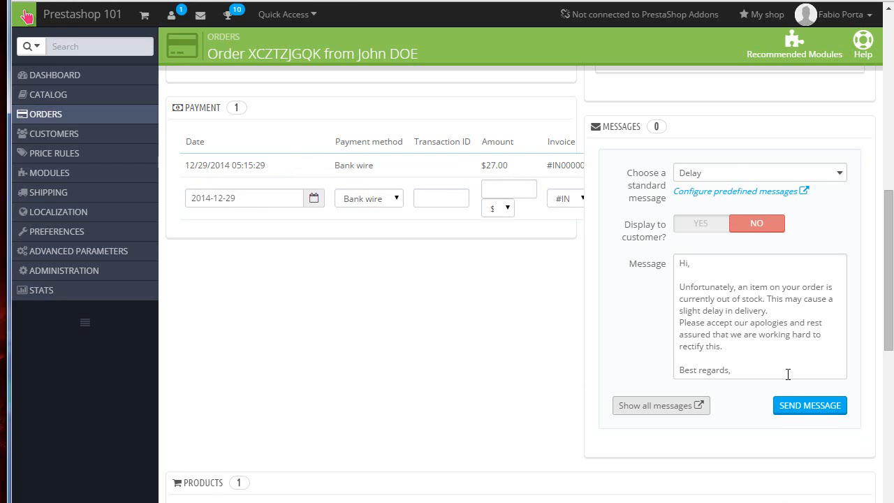
- Send the Delay message with Display to customer left at No, and check the order's message section
{"action": "left_click", "coordinate": [698, 271]}
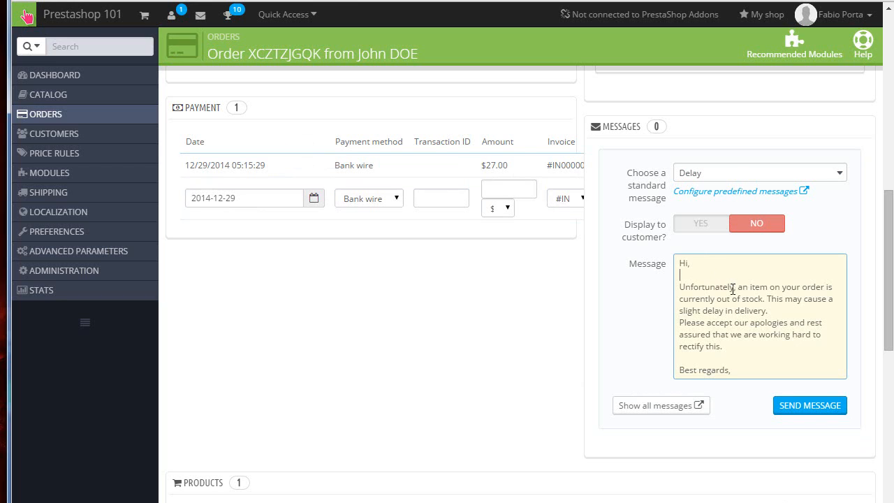
{"action": "left_click", "coordinate": [803, 405]}
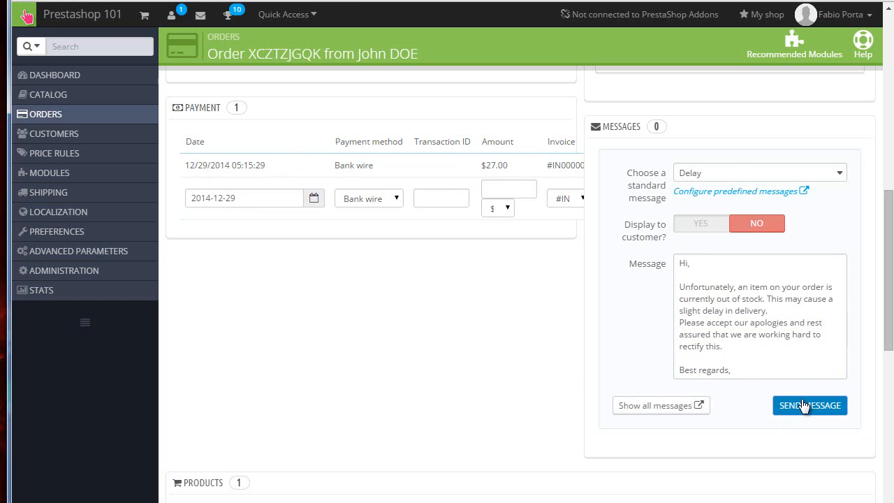
{"action": "scroll", "coordinate": [803, 406], "scroll_direction": "down", "scroll_amount": 10}
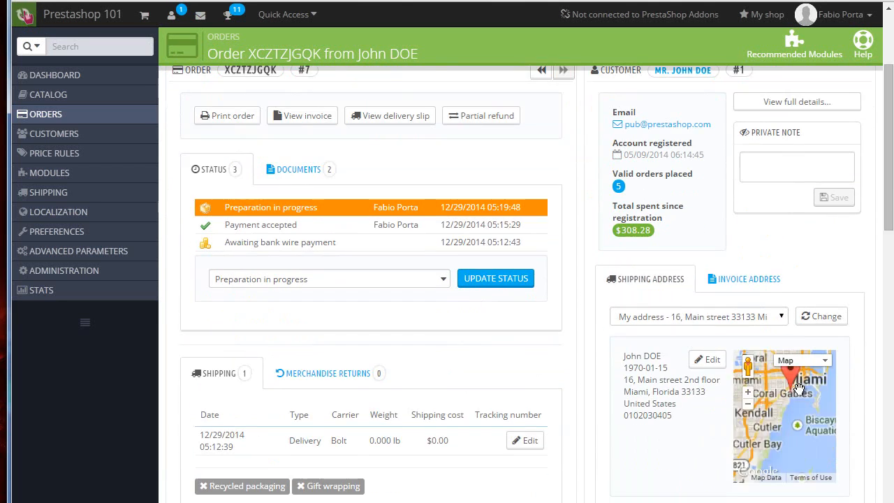
{"action": "scroll", "coordinate": [669, 250], "scroll_direction": "up", "scroll_amount": 2}
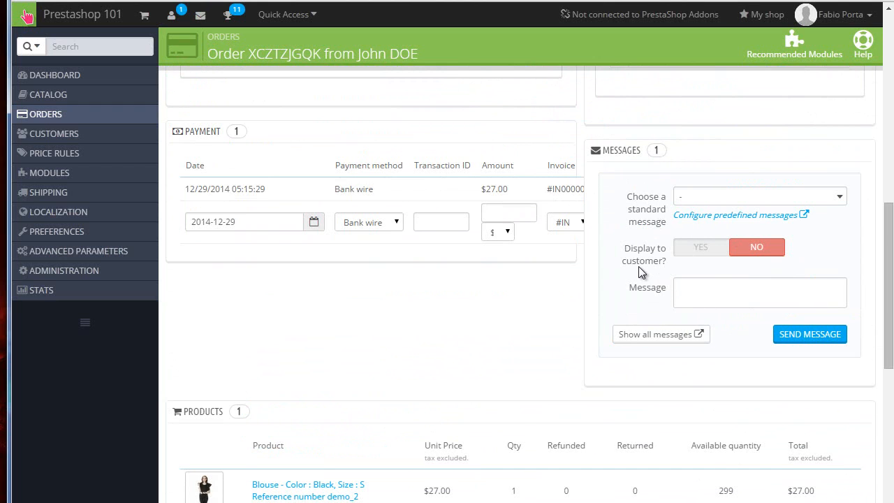
- Change the order's status to Shipped and apply the update
{"action": "scroll", "coordinate": [567, 305], "scroll_direction": "up", "scroll_amount": 8}
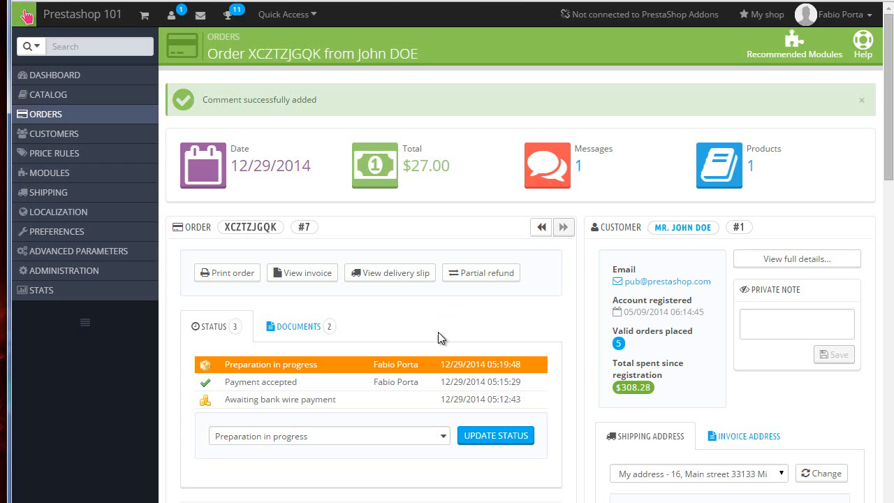
{"action": "left_click", "coordinate": [443, 435]}
{"action": "scroll", "coordinate": [364, 454], "scroll_direction": "down", "scroll_amount": 1}
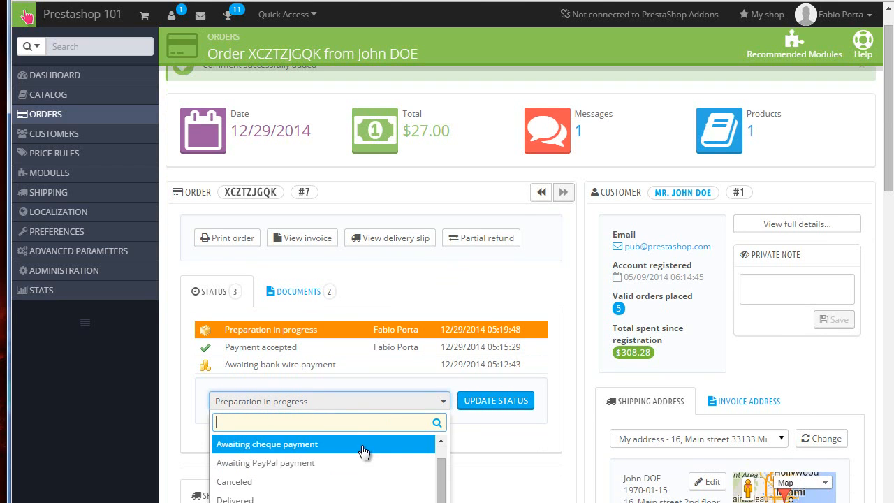
{"action": "scroll", "coordinate": [363, 452], "scroll_direction": "down", "scroll_amount": 1}
{"action": "scroll", "coordinate": [569, 449], "scroll_direction": "down", "scroll_amount": 3}
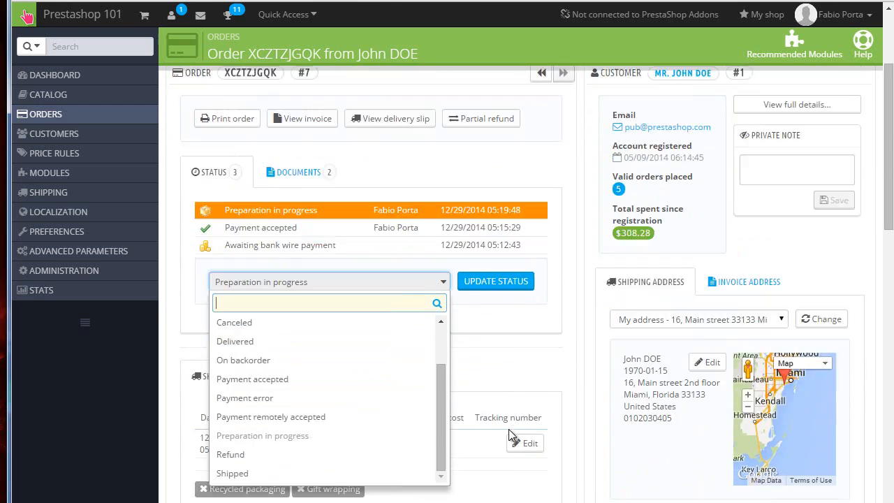
{"action": "scroll", "coordinate": [508, 432], "scroll_direction": "down", "scroll_amount": 3}
{"action": "left_click", "coordinate": [237, 373]}
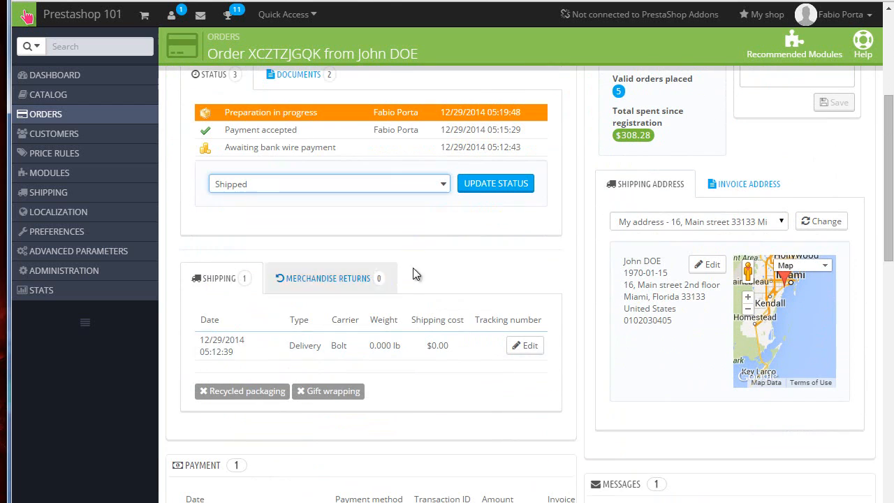
{"action": "left_click", "coordinate": [497, 191]}
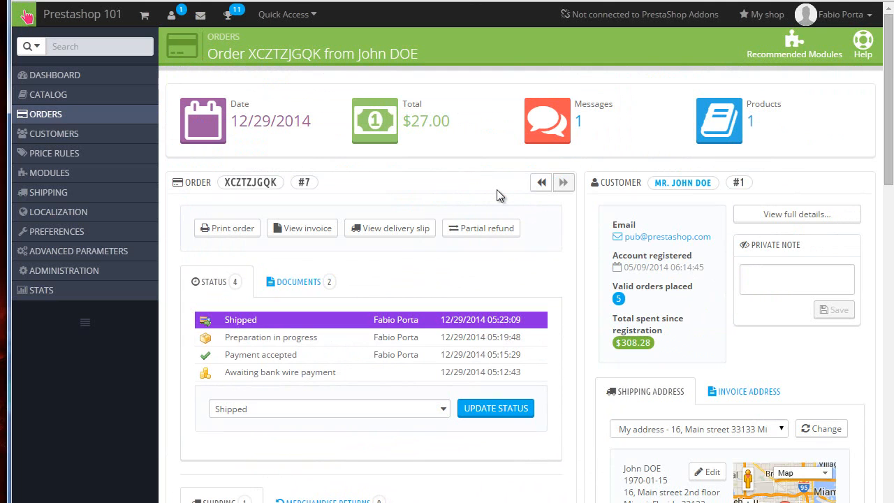
- Set the tracking number of the order's Bolt delivery to we343423sd322 and save it
{"action": "scroll", "coordinate": [498, 175], "scroll_direction": "down", "scroll_amount": 5}
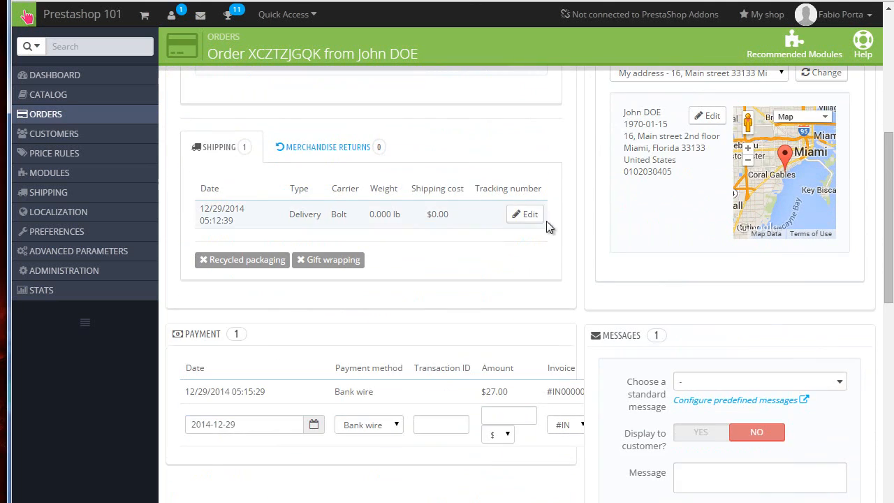
{"action": "left_click", "coordinate": [525, 215]}
{"action": "left_click", "coordinate": [520, 213]}
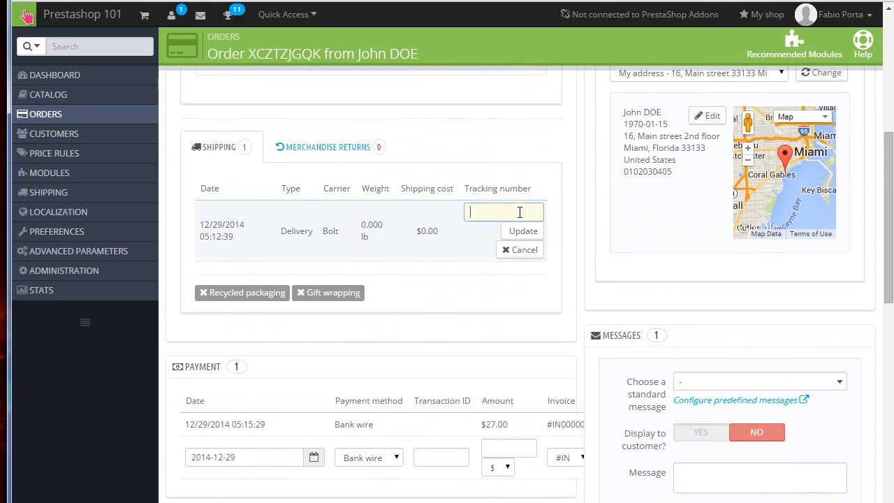
{"action": "type", "text": "we343423sd322"}
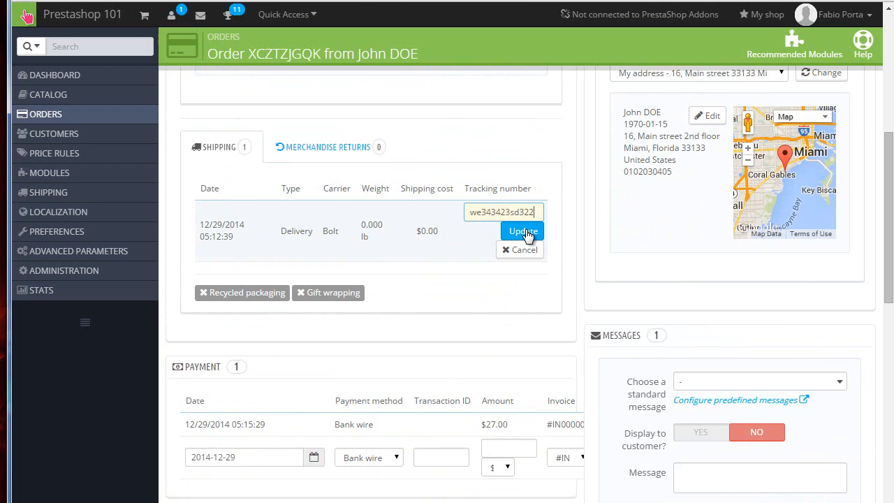
{"action": "left_click", "coordinate": [527, 234]}
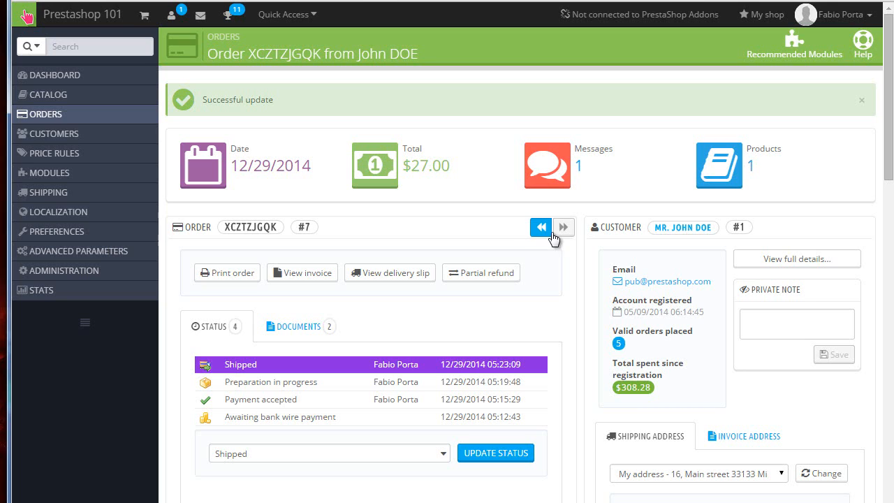
- Open the order statuses page and review the lists of order statuses and return statuses
{"action": "mouse_move", "coordinate": [99, 120]}
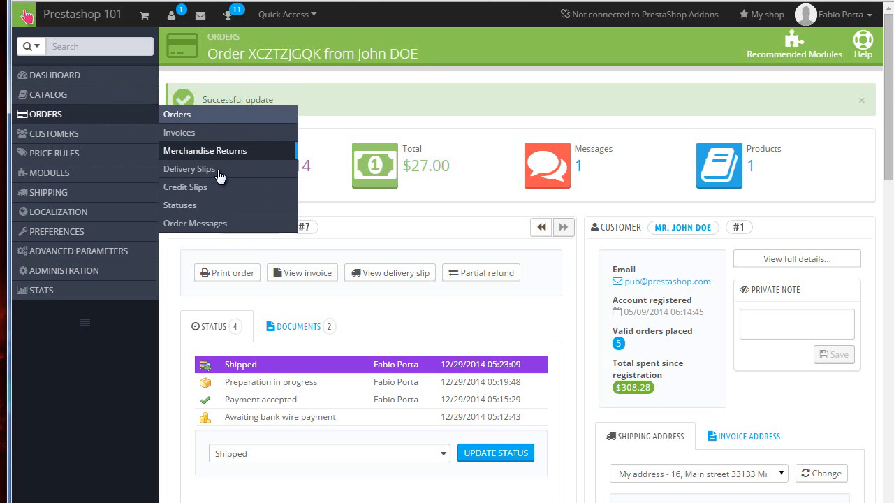
{"action": "left_click", "coordinate": [286, 204]}
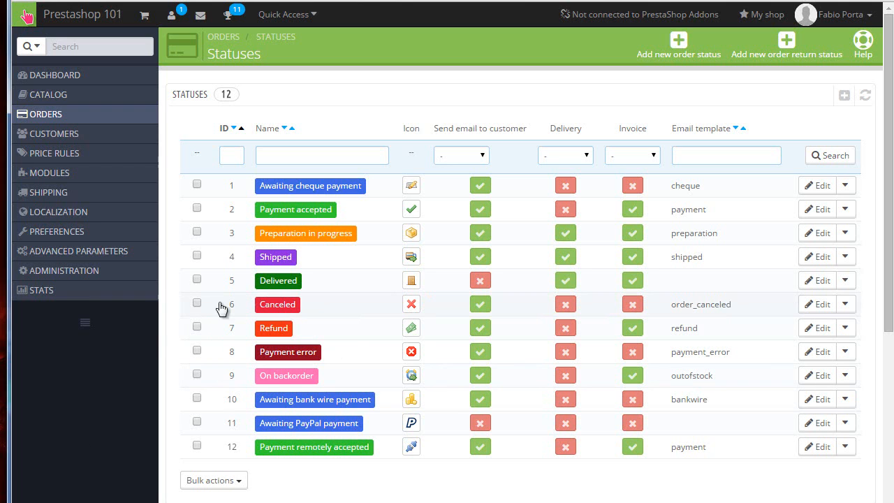
{"action": "scroll", "coordinate": [174, 305], "scroll_direction": "down", "scroll_amount": 3}
{"action": "scroll", "coordinate": [201, 279], "scroll_direction": "down", "scroll_amount": 1}
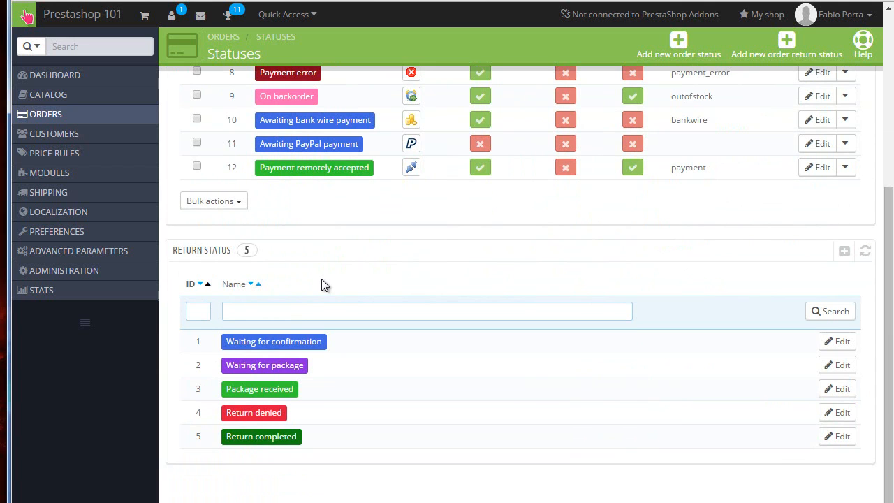
{"action": "scroll", "coordinate": [324, 284], "scroll_direction": "up", "scroll_amount": 4}
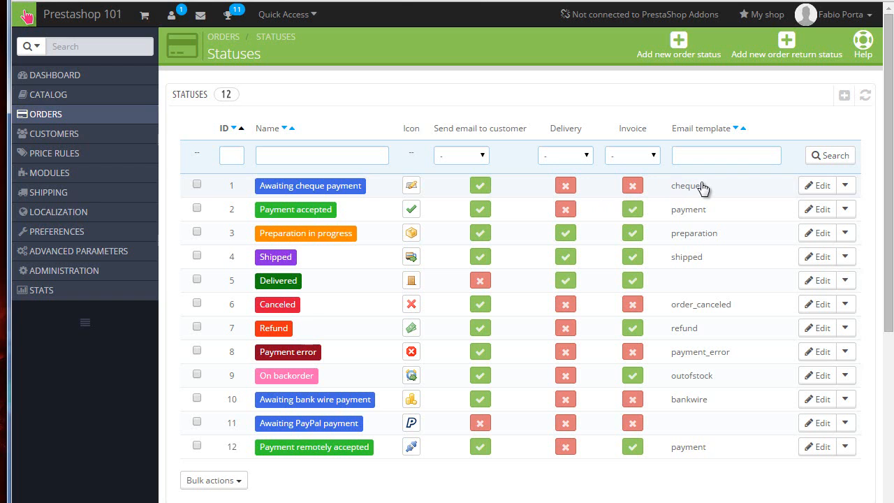
- Open the Payment accepted status for editing and examine its options and available email templates without changing them
{"action": "left_click", "coordinate": [826, 212]}
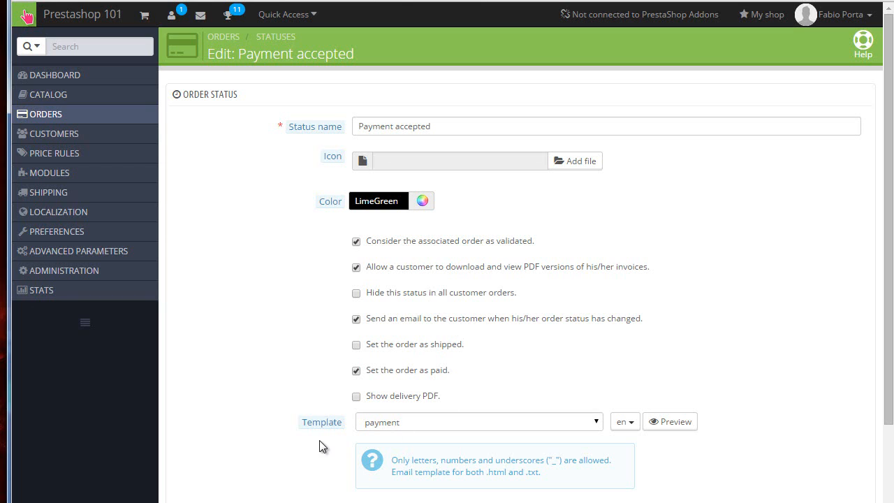
{"action": "left_click", "coordinate": [449, 426]}
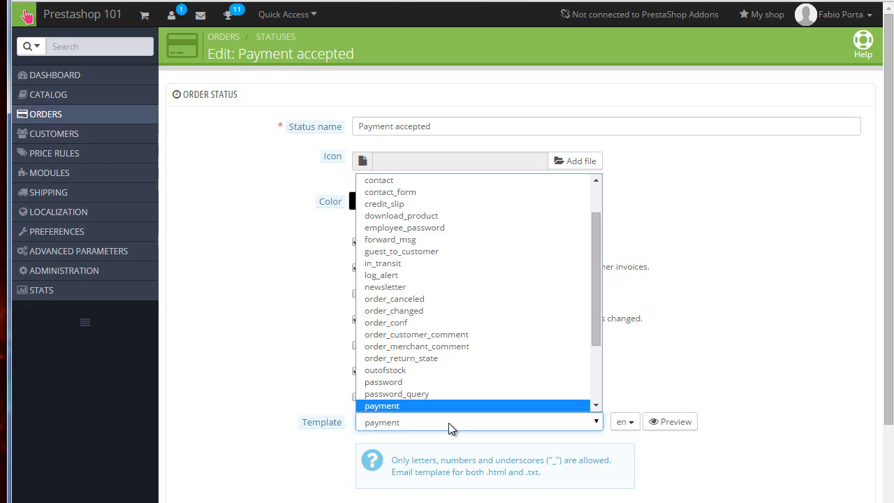
{"action": "left_click", "coordinate": [223, 273]}
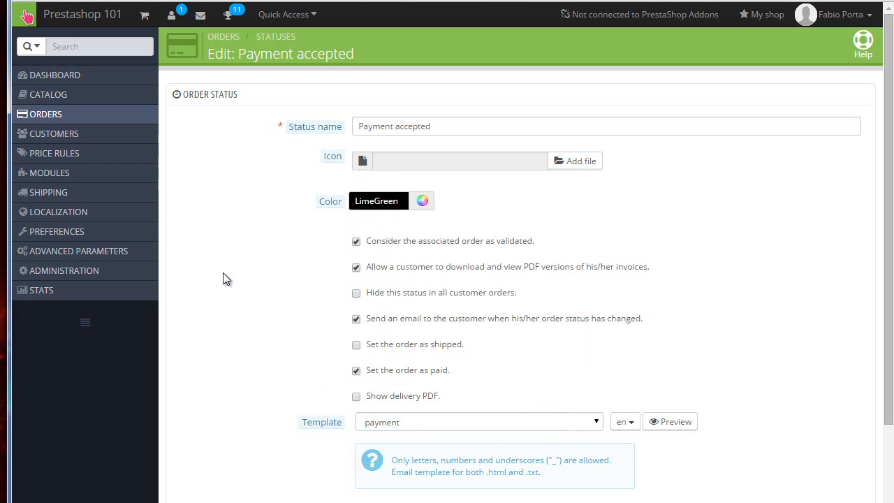
{"action": "scroll", "coordinate": [333, 295], "scroll_direction": "down", "scroll_amount": 1}
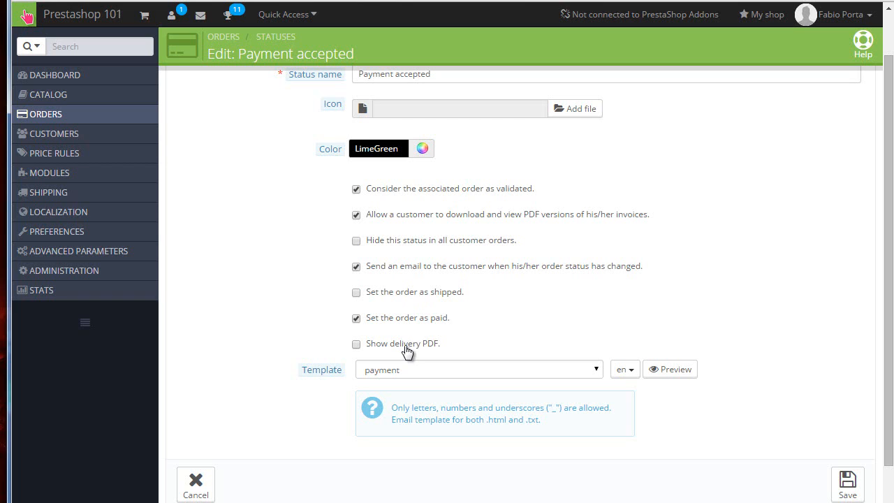
{"action": "scroll", "coordinate": [326, 333], "scroll_direction": "down", "scroll_amount": 1}
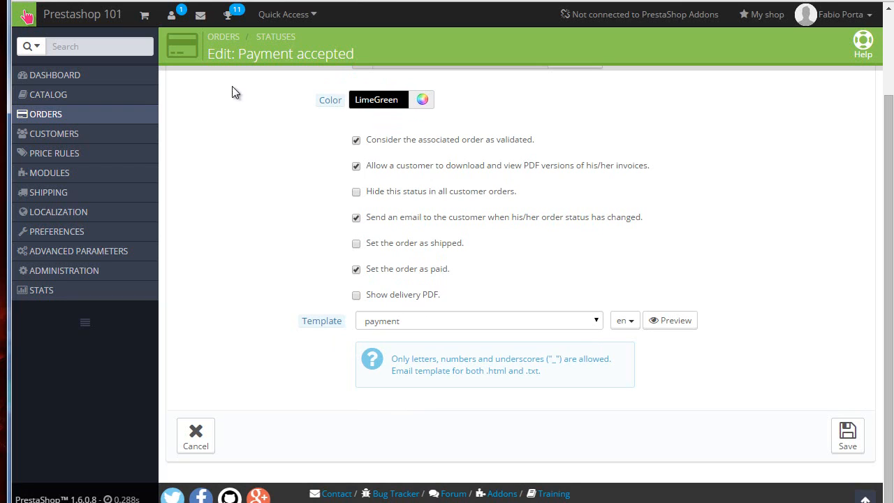
{"action": "mouse_move", "coordinate": [148, 116]}
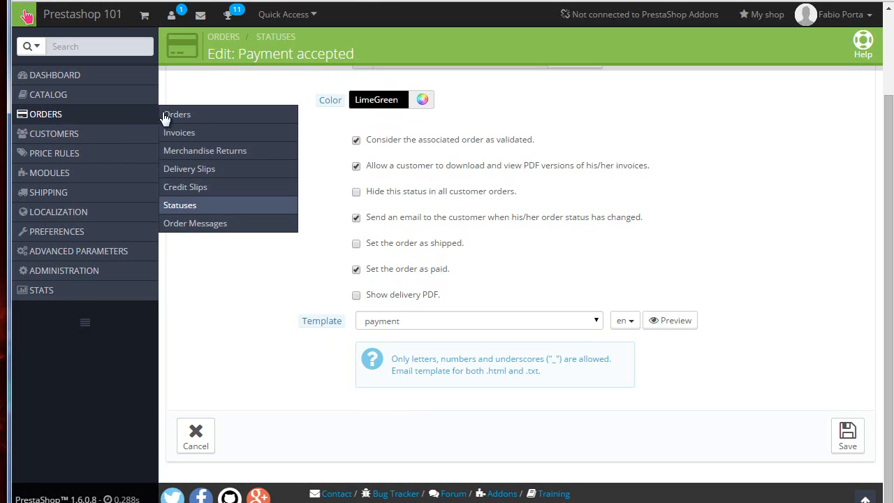
- Leave the status form, open the Invoices page and review its date, order status and invoice option sections
{"action": "left_click", "coordinate": [192, 204]}
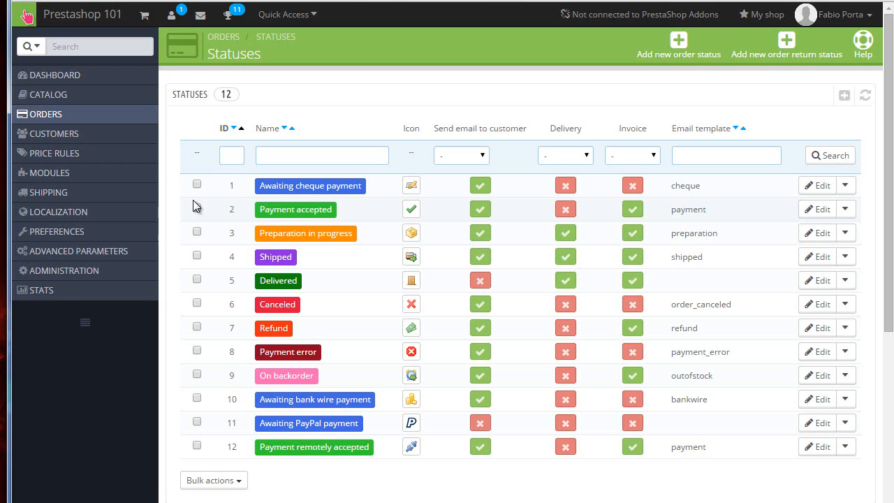
{"action": "mouse_move", "coordinate": [43, 120]}
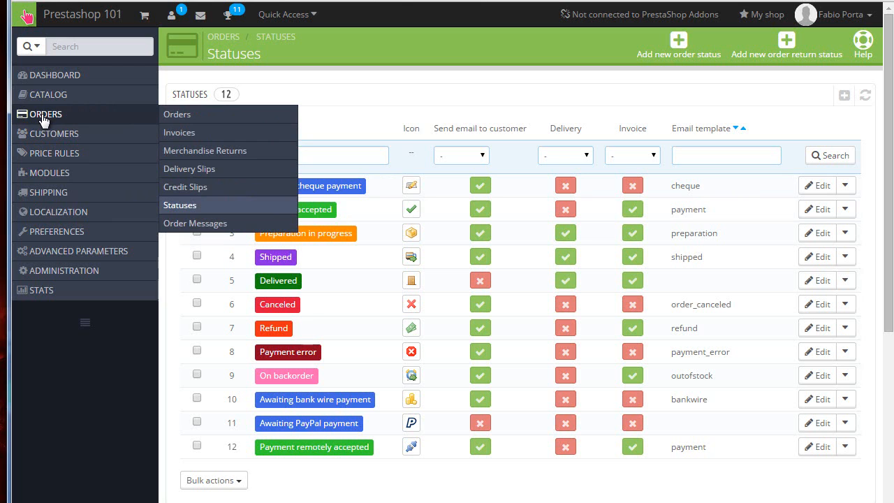
{"action": "left_click", "coordinate": [179, 131]}
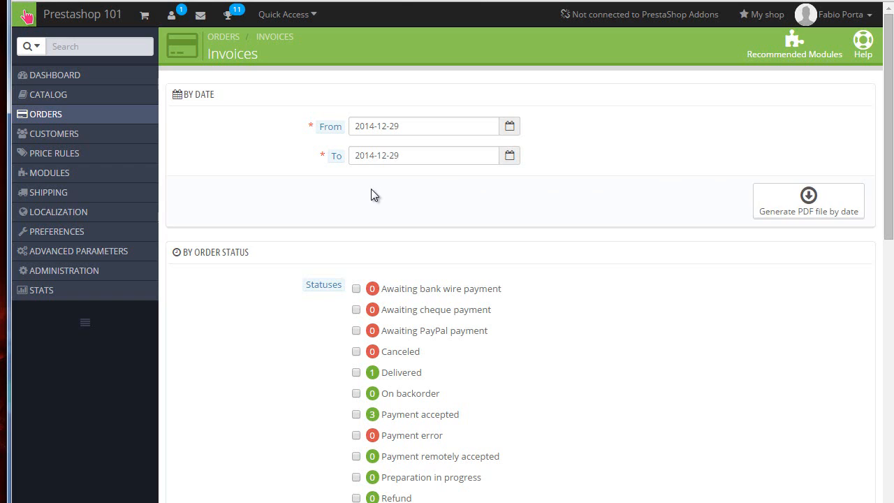
{"action": "scroll", "coordinate": [371, 190], "scroll_direction": "down", "scroll_amount": 2}
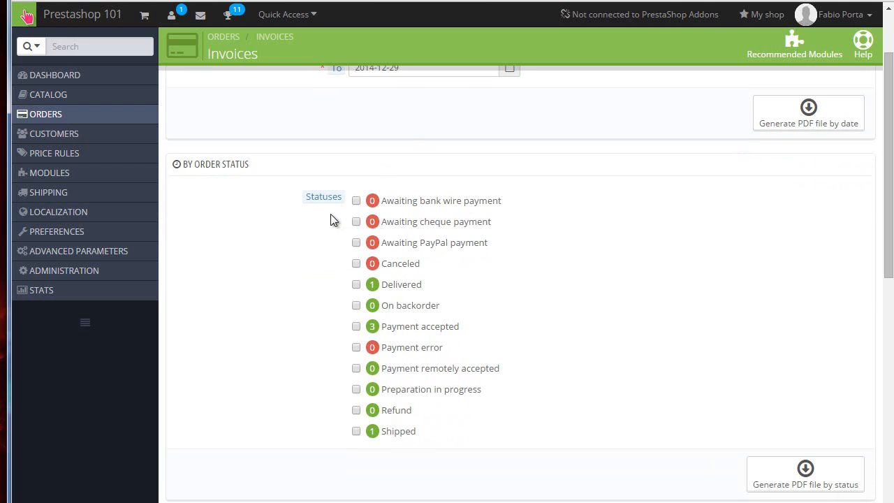
{"action": "scroll", "coordinate": [330, 214], "scroll_direction": "down", "scroll_amount": 4}
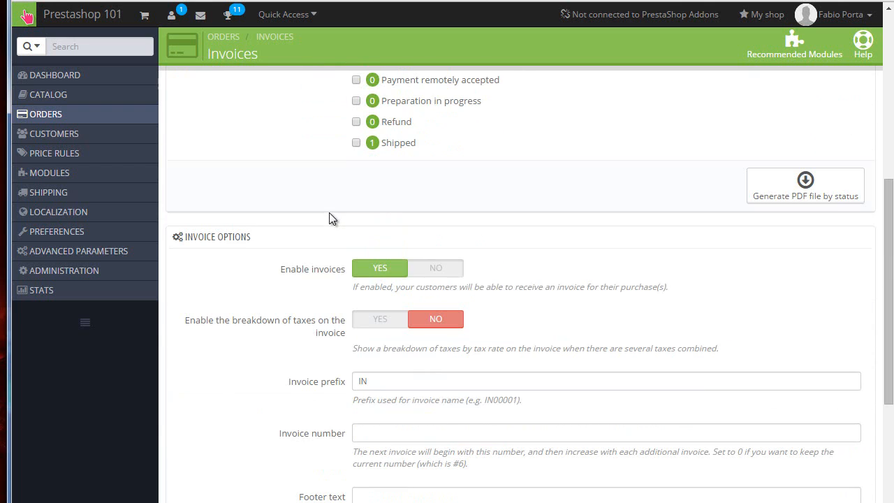
{"action": "scroll", "coordinate": [329, 212], "scroll_direction": "down", "scroll_amount": 2}
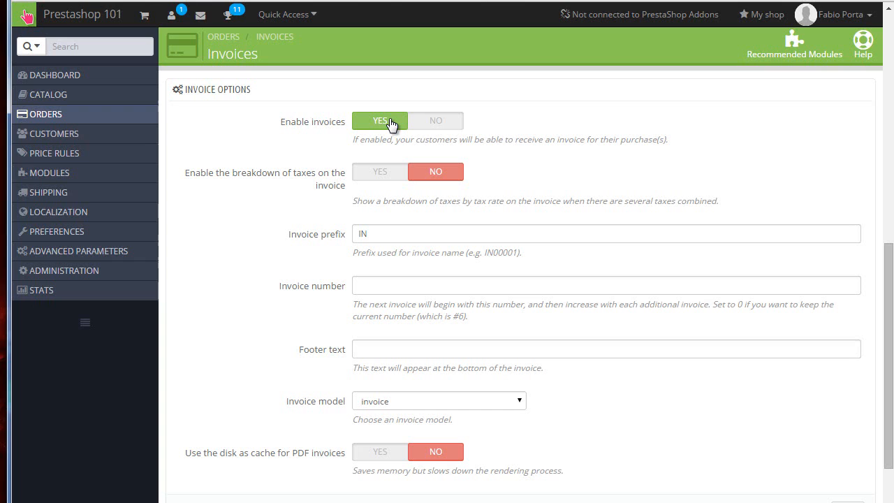
- Try enabling the breakdown of taxes on the invoice, set it back to No, and examine the invoice number option
{"action": "left_click", "coordinate": [392, 178]}
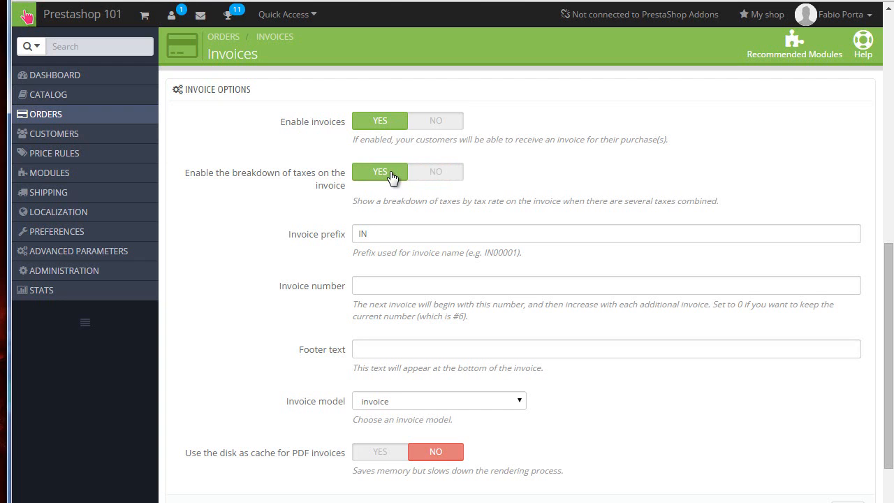
{"action": "left_click", "coordinate": [458, 173]}
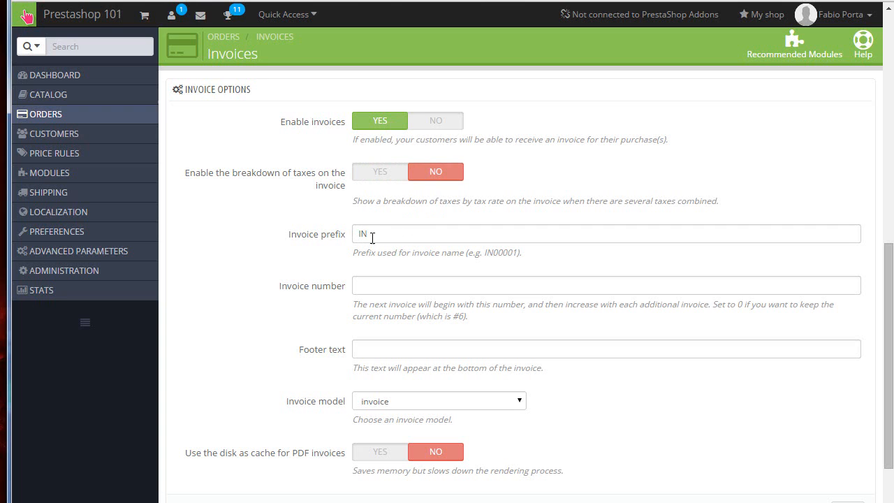
{"action": "left_click", "coordinate": [398, 289]}
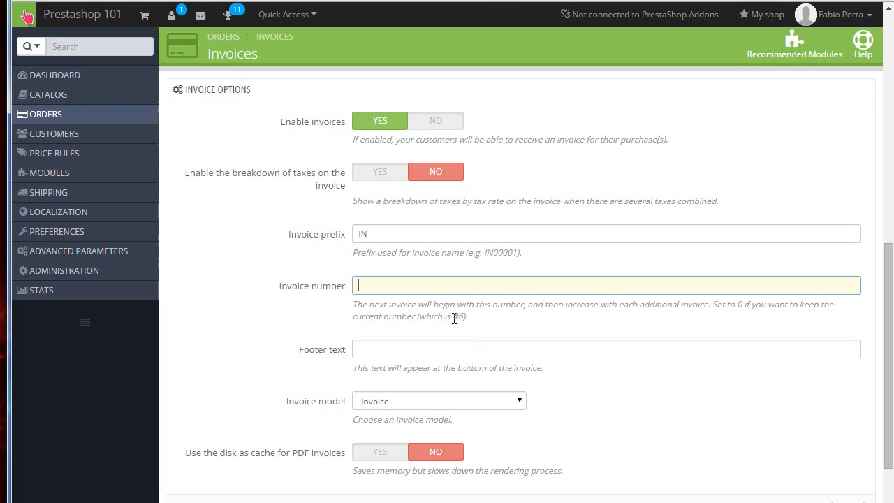
{"action": "left_click_drag", "start_coordinate": [452, 316], "coordinate": [468, 317]}
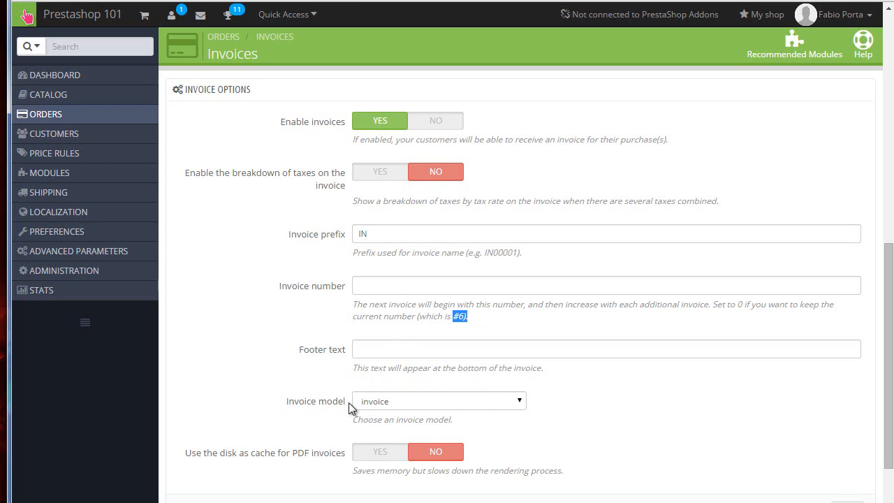
- Try the invoice footer text "desfsdfsdf" and clear the field again
{"action": "scroll", "coordinate": [349, 409], "scroll_direction": "down", "scroll_amount": 2}
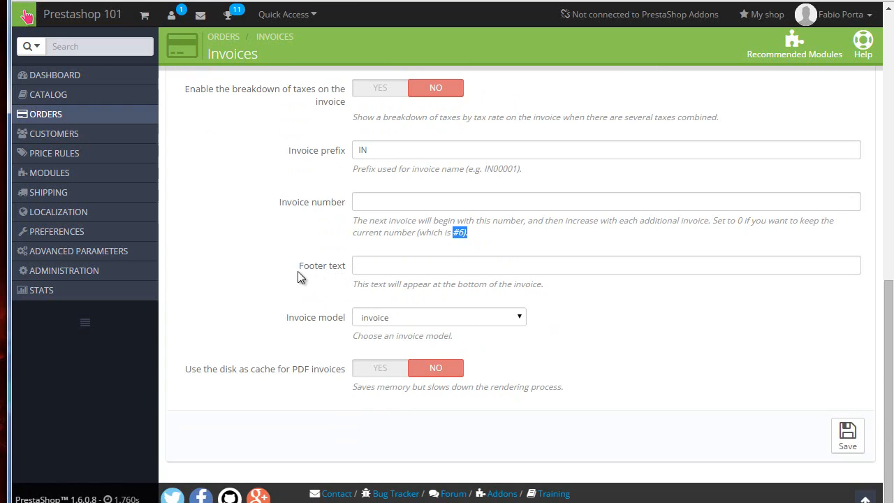
{"action": "left_click_drag", "start_coordinate": [294, 266], "coordinate": [357, 266]}
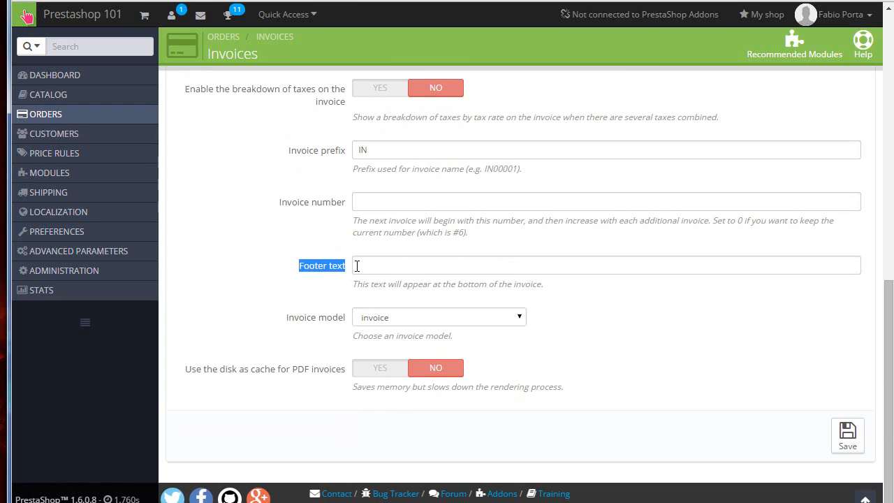
{"action": "left_click", "coordinate": [401, 265]}
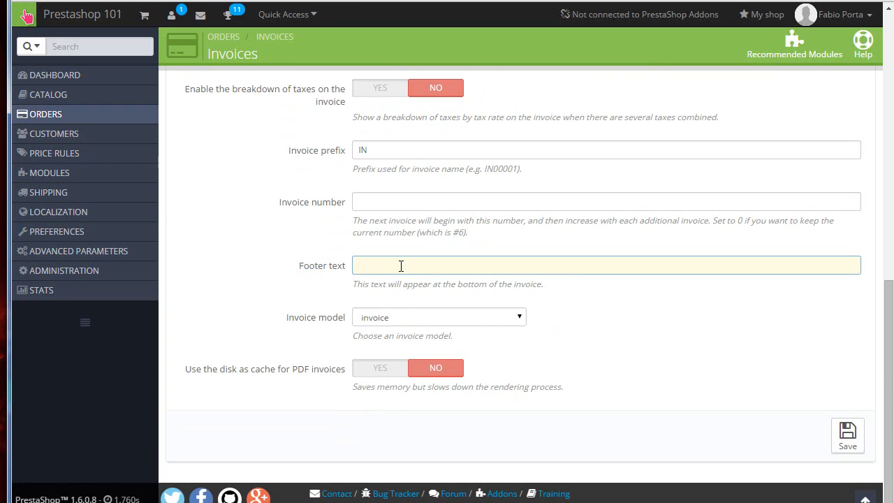
{"action": "type", "text": "desfsdfsdf"}
{"action": "key", "text": "ctrl+a"}
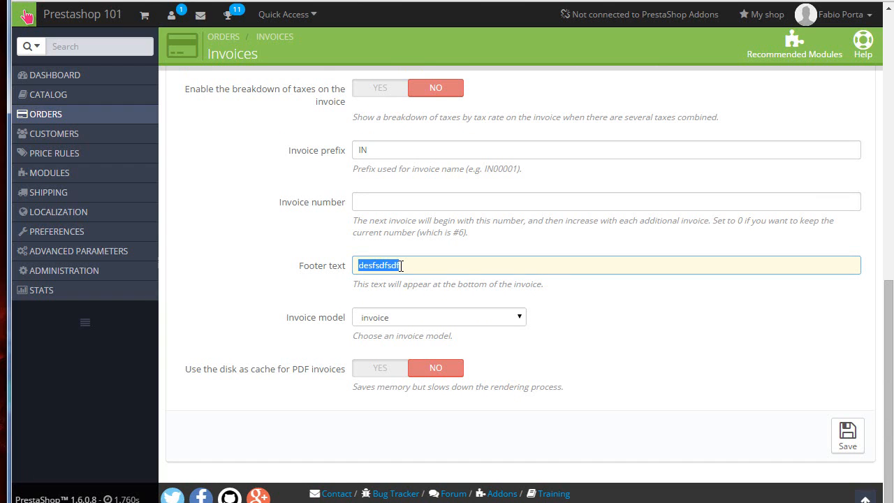
{"action": "key", "text": "BackSpace"}
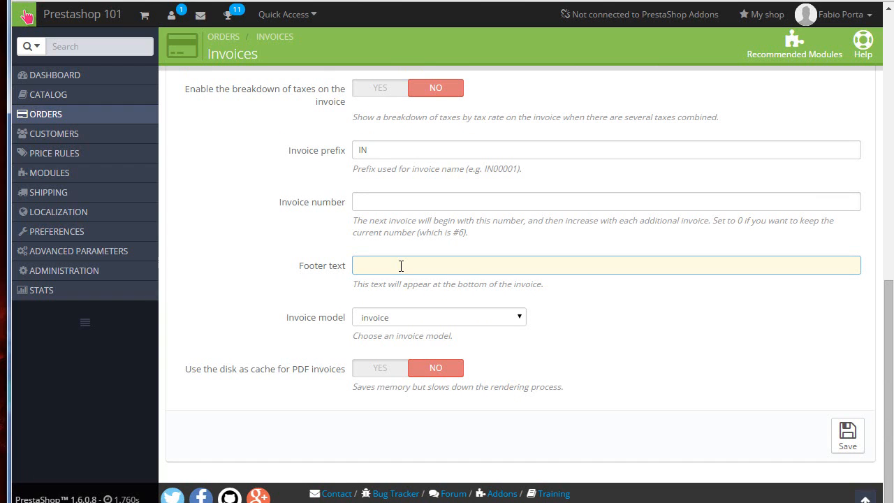
- Return to the order statuses page and review the order statuses and return statuses
{"action": "mouse_move", "coordinate": [114, 115]}
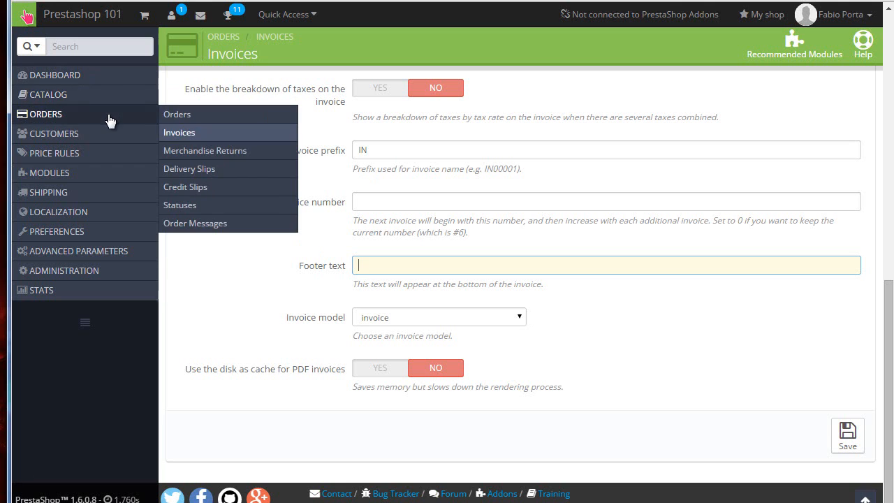
{"action": "left_click", "coordinate": [189, 201]}
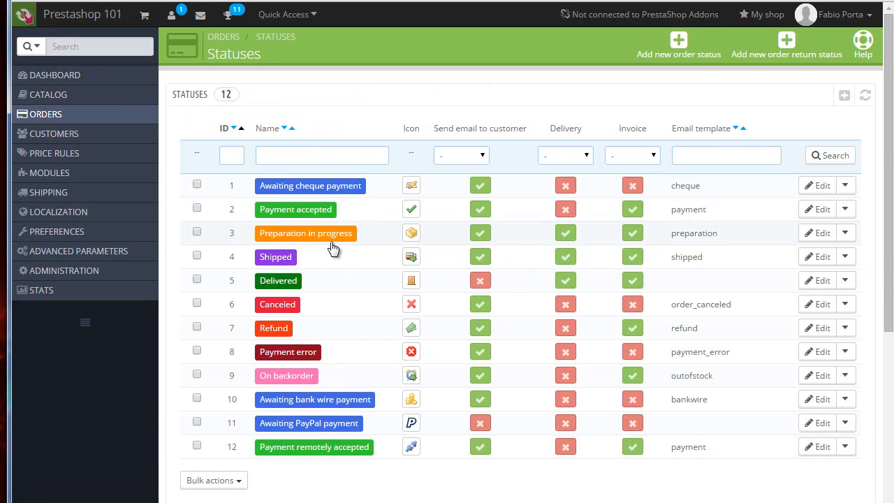
{"action": "scroll", "coordinate": [307, 246], "scroll_direction": "down", "scroll_amount": 4}
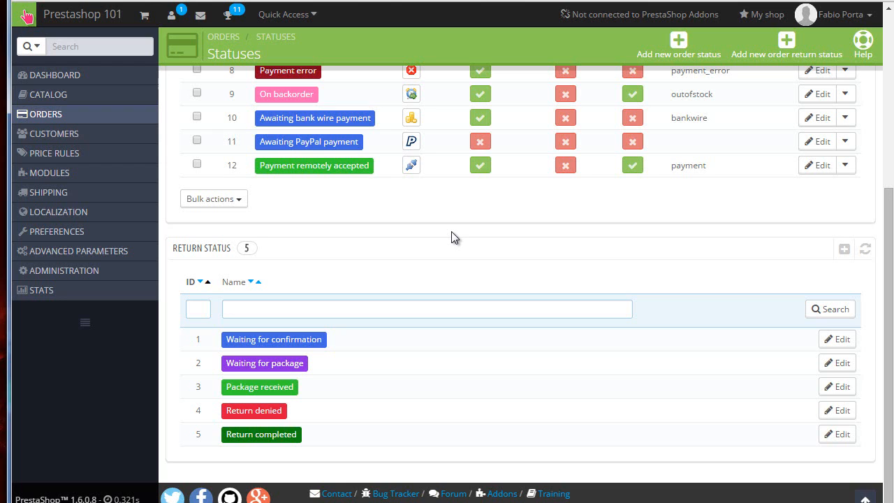
- Enable merchandise returns with a validity time limit of 997 days and save the settings
{"action": "mouse_move", "coordinate": [112, 114]}
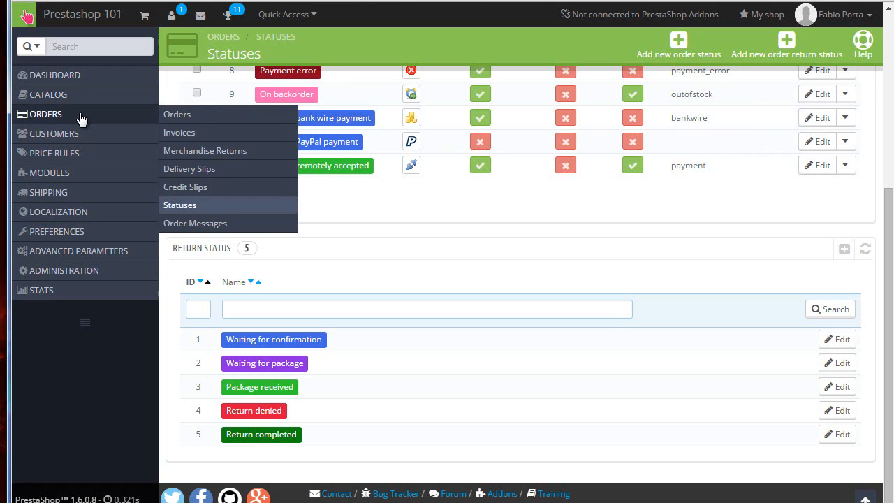
{"action": "left_click", "coordinate": [209, 149]}
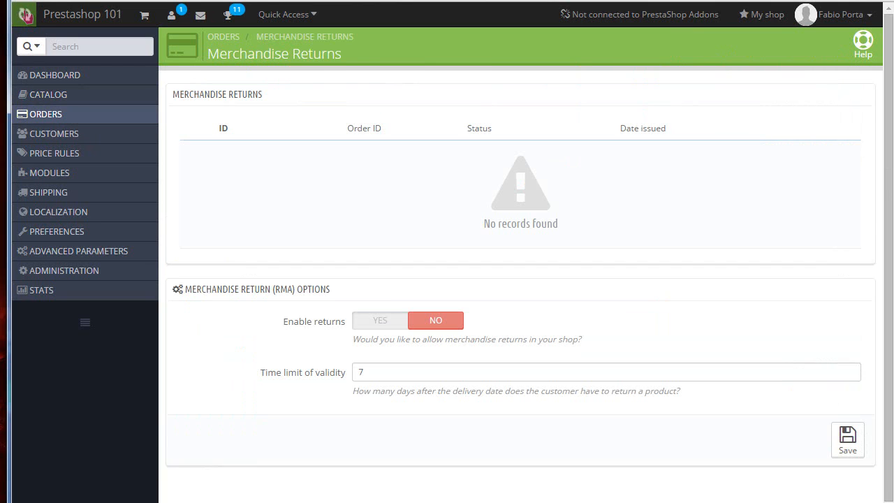
{"action": "left_click", "coordinate": [379, 323]}
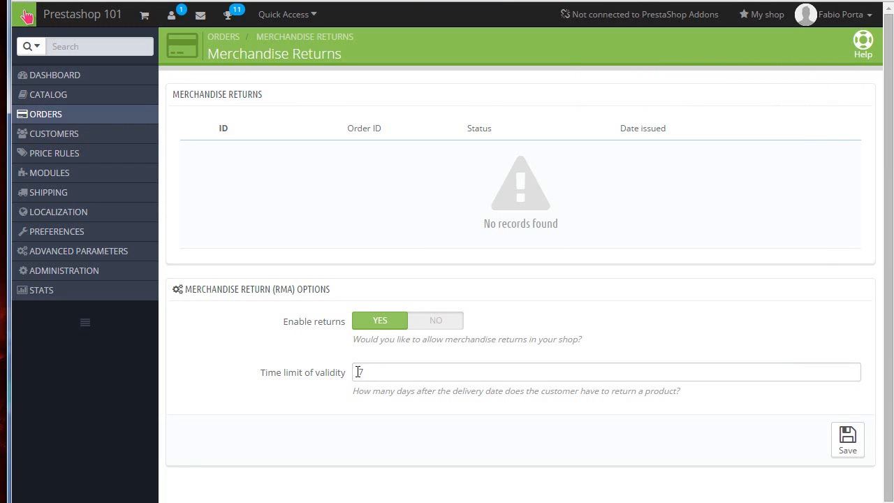
{"action": "left_click", "coordinate": [357, 371]}
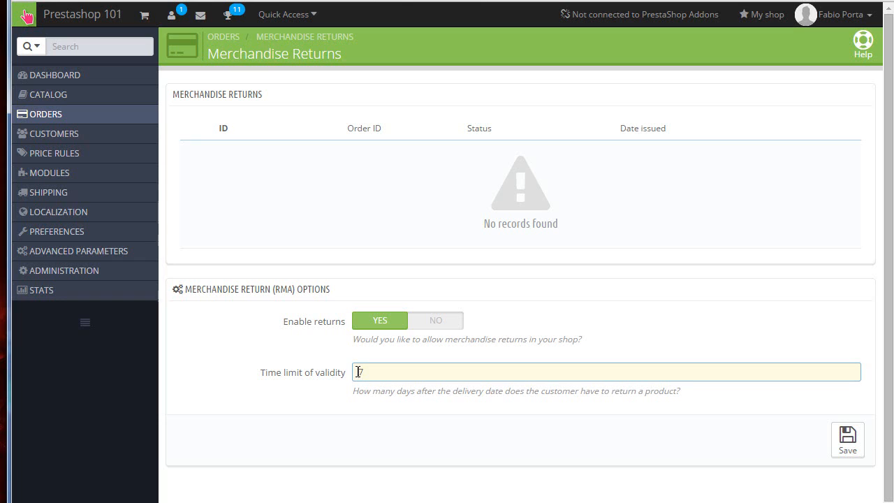
{"action": "type", "text": "99"}
{"action": "left_click", "coordinate": [845, 447]}
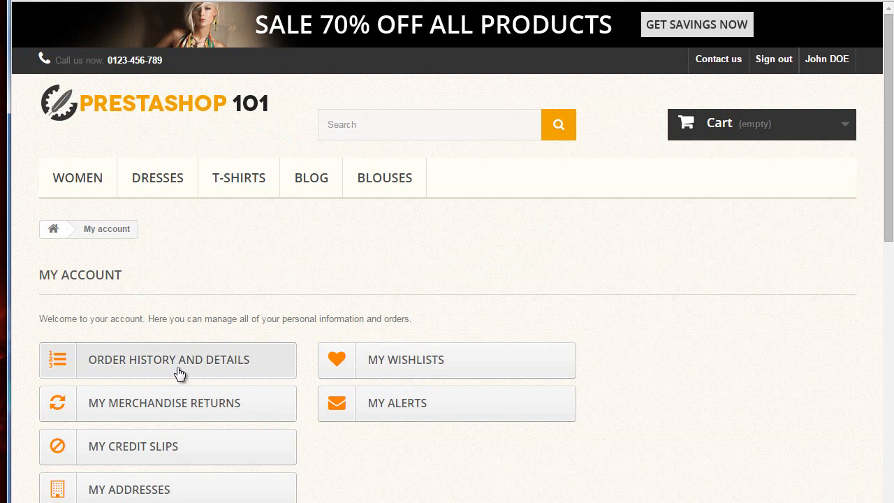
- In the storefront customer account, open the details of the delivered $76.01 order on page 3 of the order history
{"action": "left_click", "coordinate": [177, 367]}
{"action": "scroll", "coordinate": [253, 292], "scroll_direction": "down", "scroll_amount": 3}
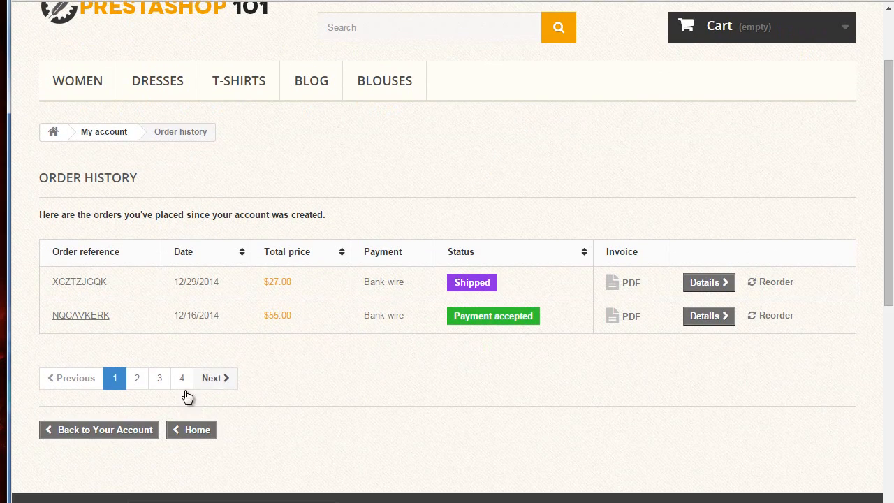
{"action": "left_click", "coordinate": [155, 382]}
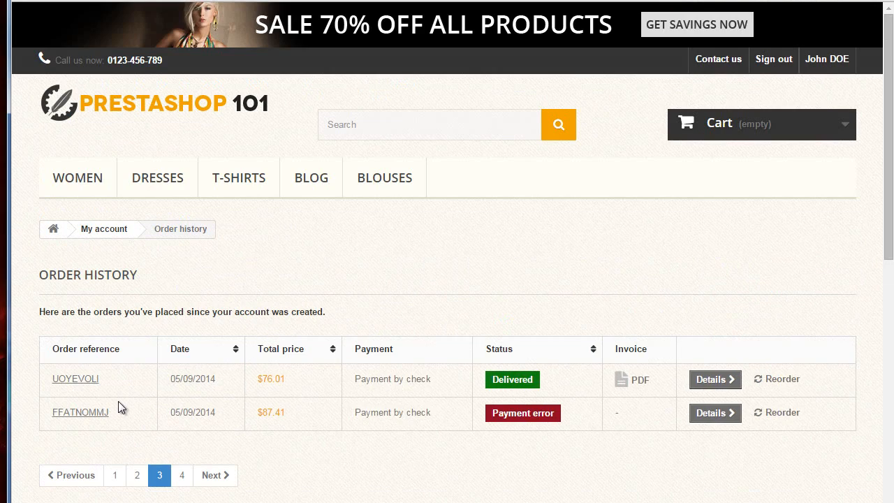
{"action": "scroll", "coordinate": [119, 402], "scroll_direction": "down", "scroll_amount": 2}
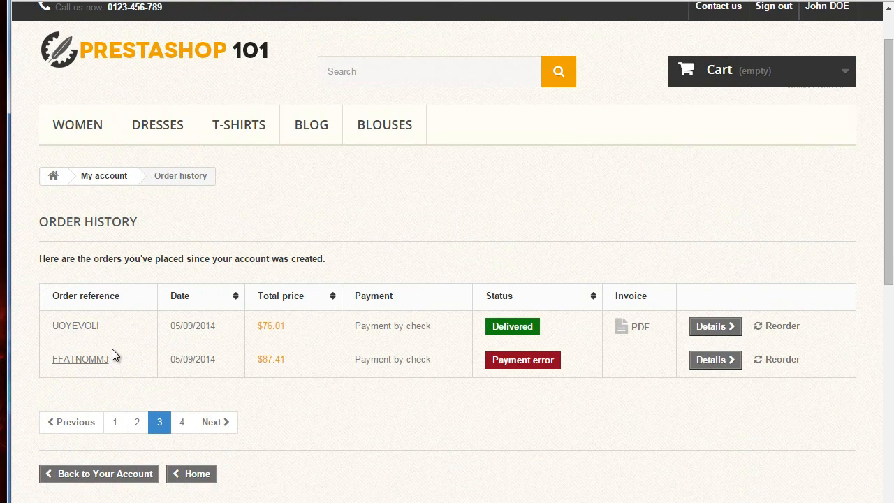
{"action": "left_click", "coordinate": [83, 327]}
{"action": "scroll", "coordinate": [317, 252], "scroll_direction": "down", "scroll_amount": 10}
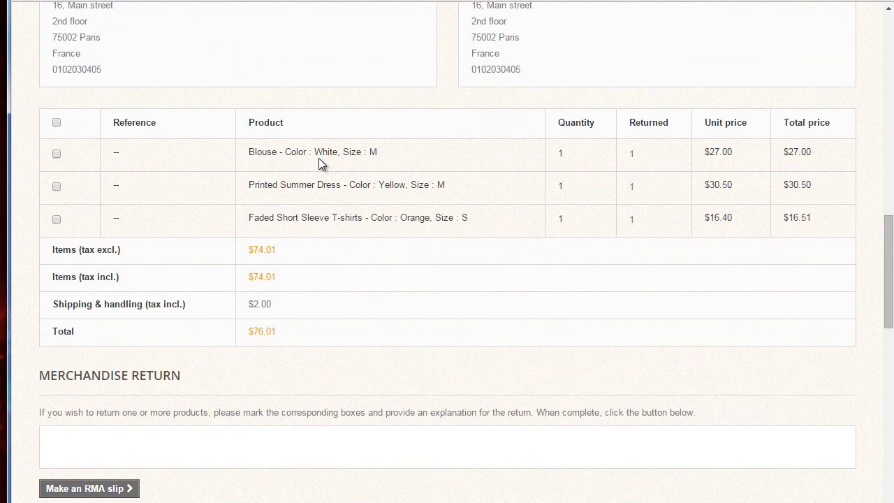
- Mark all products of the order for return and request an RMA slip without an explanation
{"action": "left_click", "coordinate": [57, 123]}
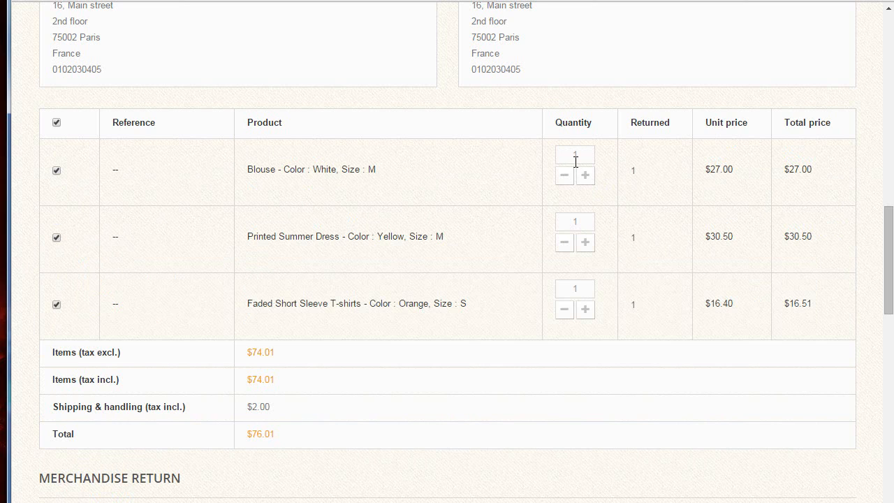
{"action": "scroll", "coordinate": [236, 198], "scroll_direction": "down", "scroll_amount": 3}
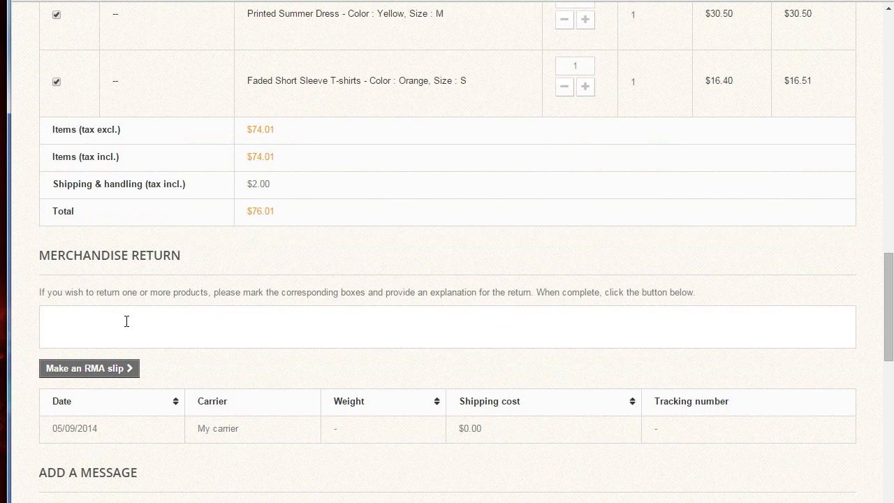
{"action": "left_click", "coordinate": [108, 370]}
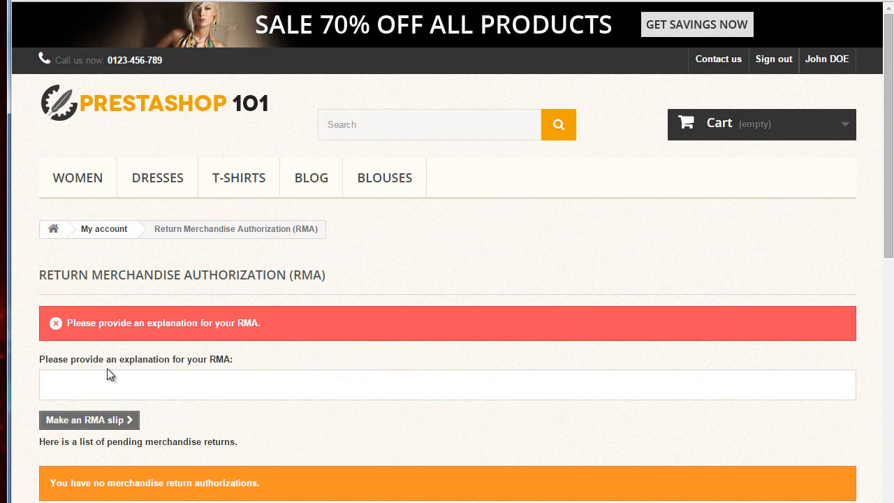
- Enter the return explanation "I want to return all products, just cause" and submit the RMA slip
{"action": "scroll", "coordinate": [107, 367], "scroll_direction": "down", "scroll_amount": 7}
{"action": "scroll", "coordinate": [161, 254], "scroll_direction": "up", "scroll_amount": 7}
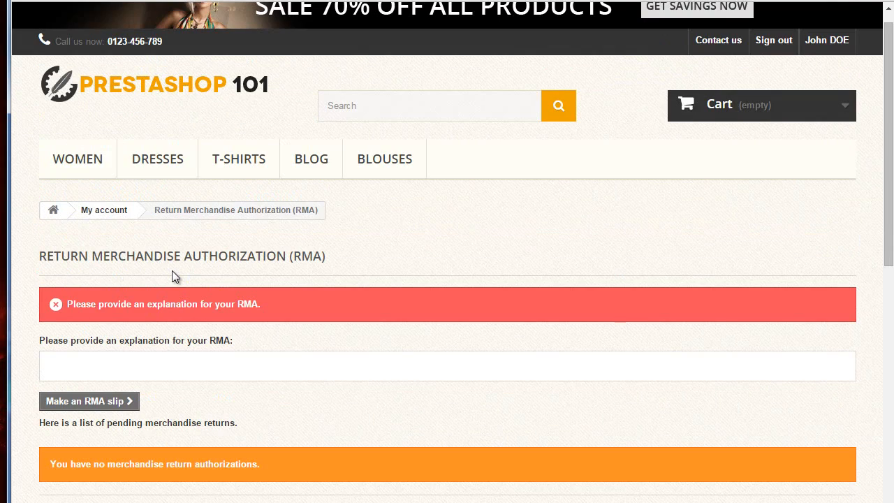
{"action": "left_click", "coordinate": [183, 366]}
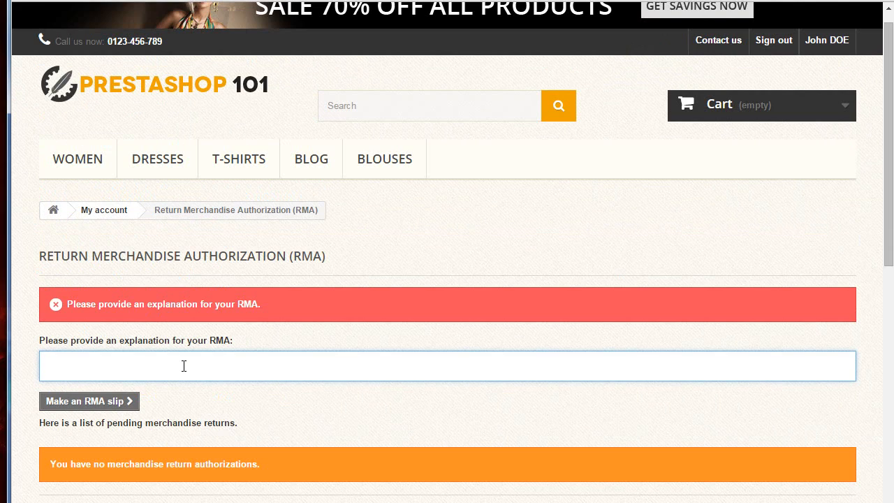
{"action": "type", "text": "I want to return all products, "}
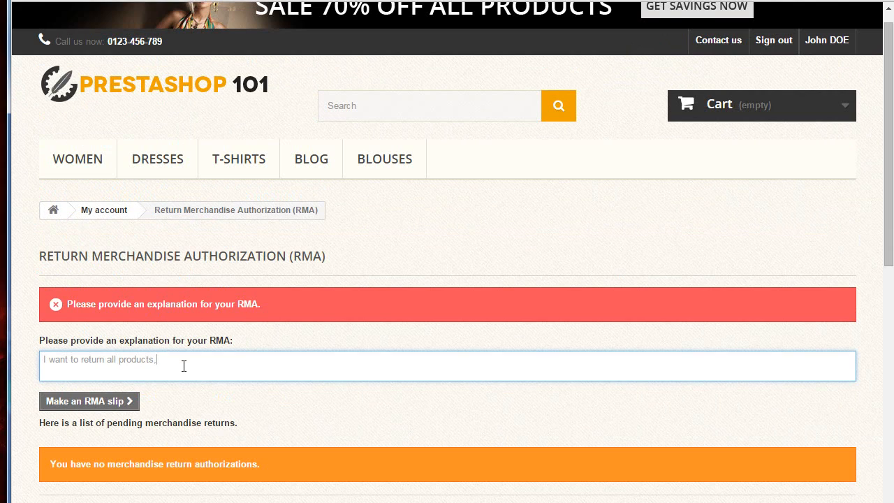
{"action": "type", "text": "just cause"}
{"action": "left_click", "coordinate": [90, 401]}
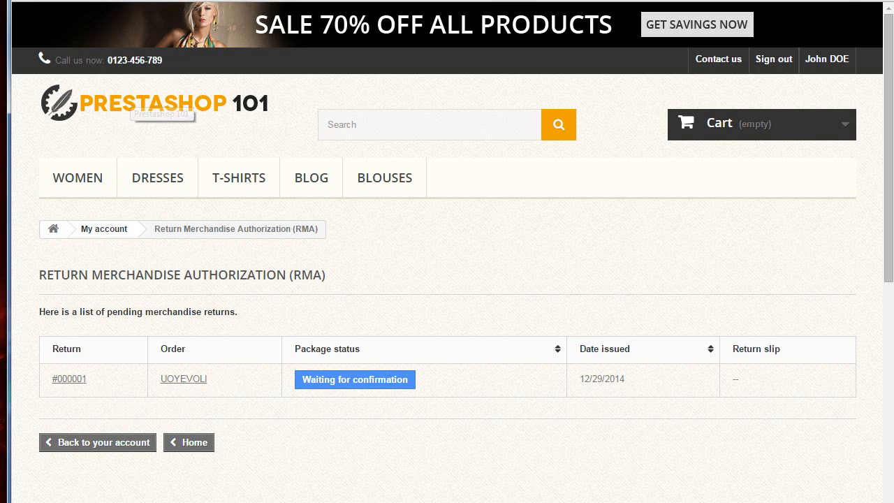
- In the shop's back office, open the customer's merchandise return, set its status to Return completed and save it
{"action": "left_click", "coordinate": [86, 1]}
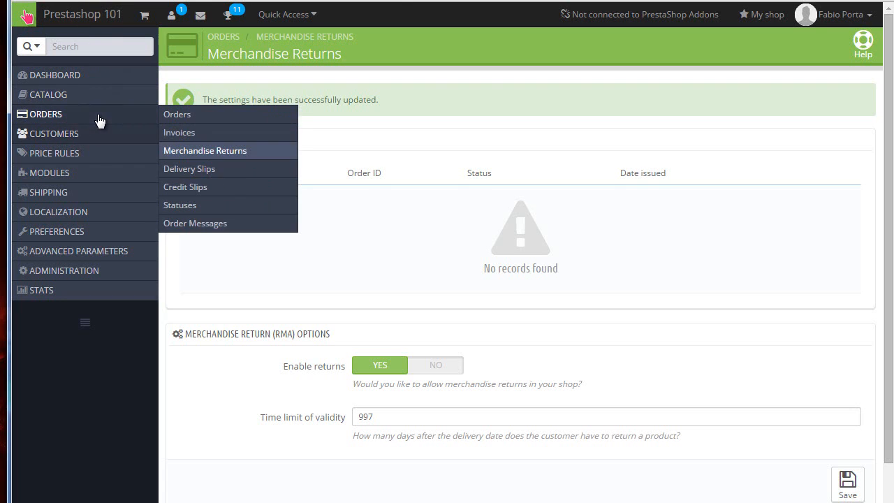
{"action": "left_click", "coordinate": [295, 37]}
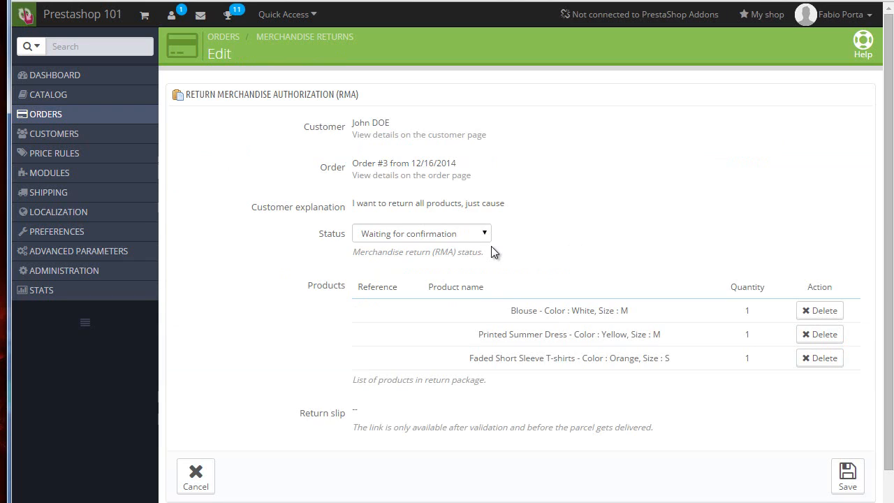
{"action": "left_click", "coordinate": [481, 236]}
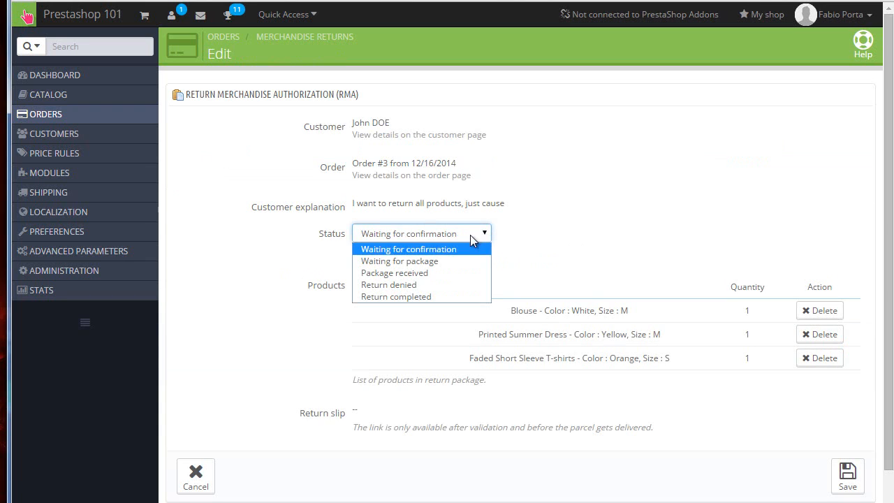
{"action": "left_click", "coordinate": [429, 276]}
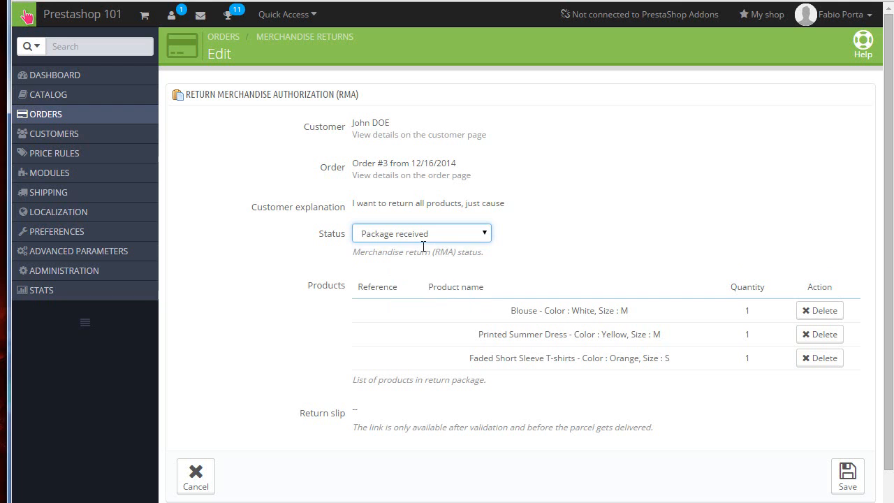
{"action": "left_click", "coordinate": [421, 239]}
{"action": "left_click", "coordinate": [420, 297]}
{"action": "scroll", "coordinate": [420, 297], "scroll_direction": "down", "scroll_amount": 2}
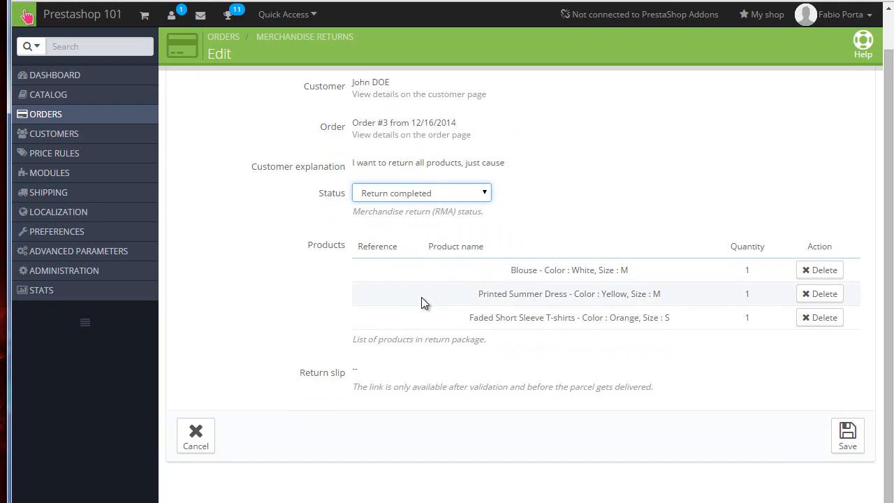
{"action": "left_click", "coordinate": [845, 440]}
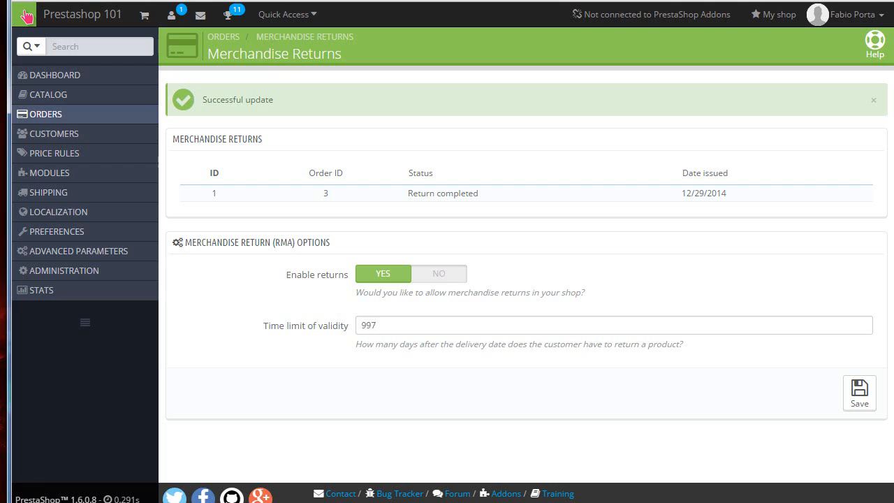
- Reopen the completed return, go to its related order and examine the refunded and returned quantities of the products
{"action": "left_click", "coordinate": [513, 197]}
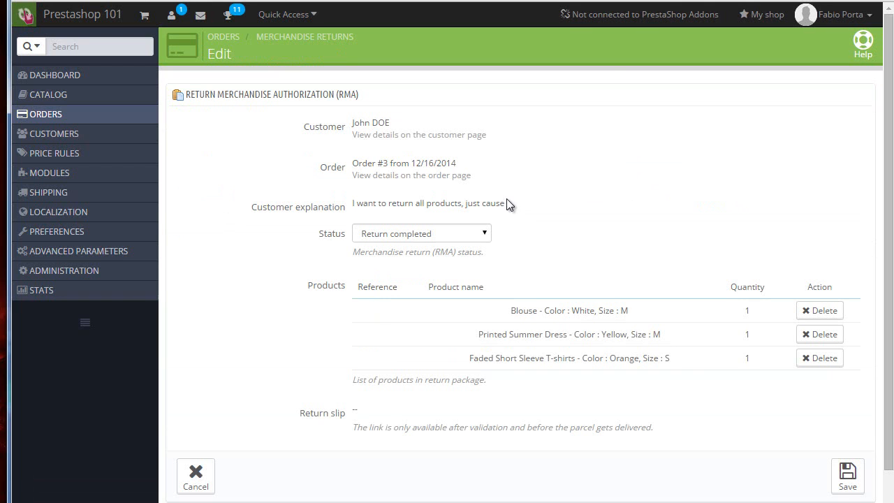
{"action": "left_click", "coordinate": [383, 175]}
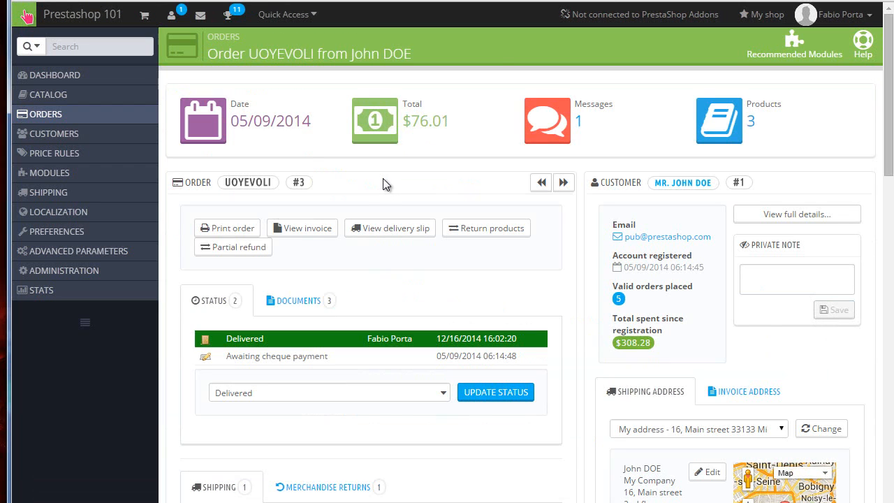
{"action": "scroll", "coordinate": [383, 180], "scroll_direction": "down", "scroll_amount": 10}
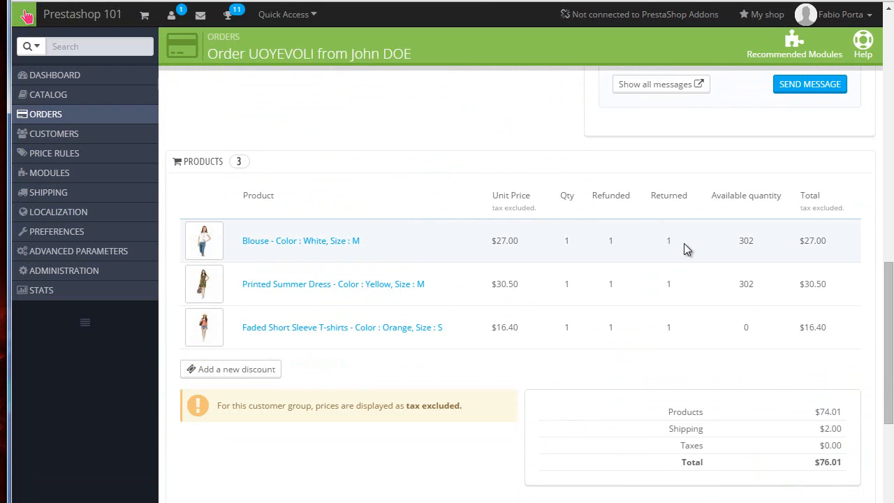
{"action": "scroll", "coordinate": [553, 261], "scroll_direction": "down", "scroll_amount": 3}
{"action": "scroll", "coordinate": [408, 241], "scroll_direction": "up", "scroll_amount": 15}
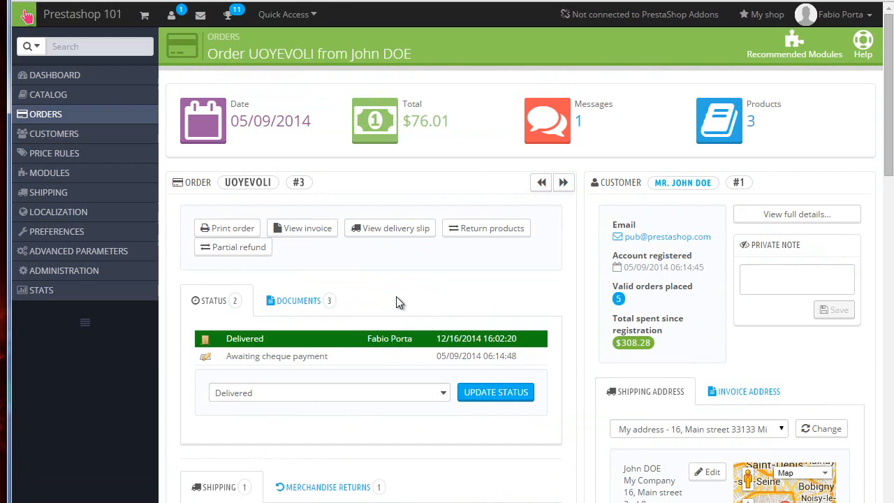
- Change the returned order's status to Refund and update it
{"action": "left_click", "coordinate": [395, 393]}
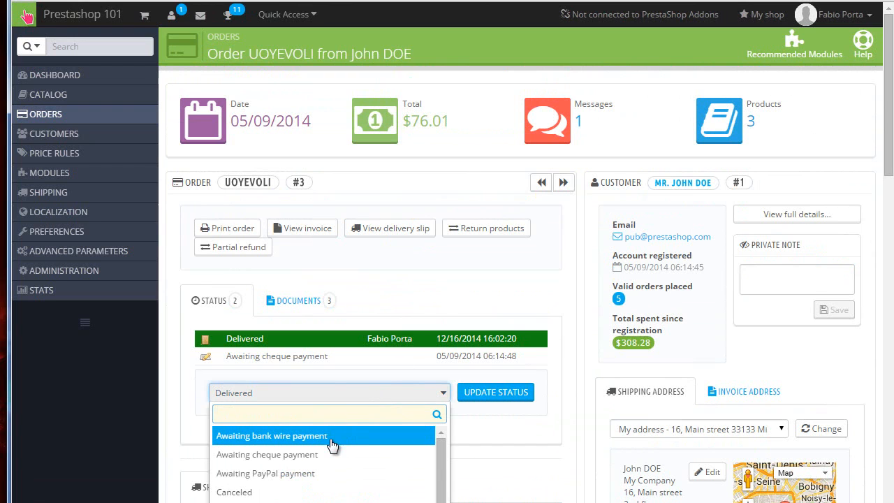
{"action": "scroll", "coordinate": [333, 447], "scroll_direction": "down", "scroll_amount": 2}
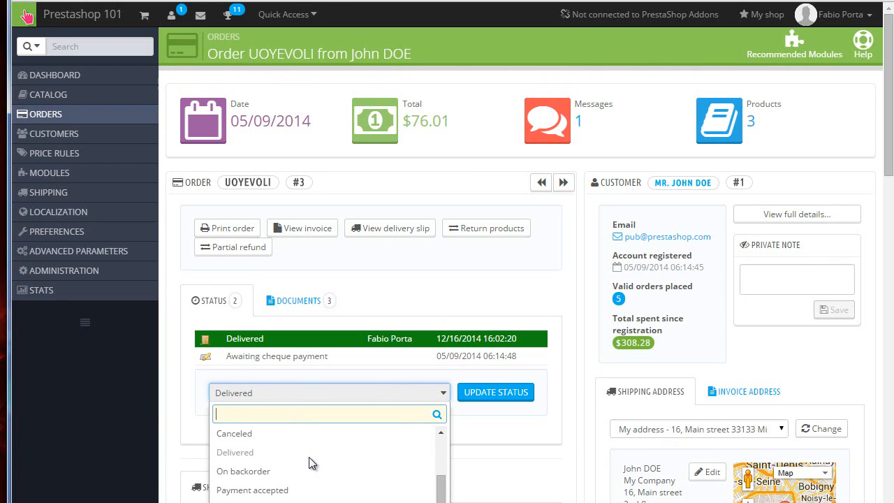
{"action": "scroll", "coordinate": [168, 393], "scroll_direction": "down", "scroll_amount": 3}
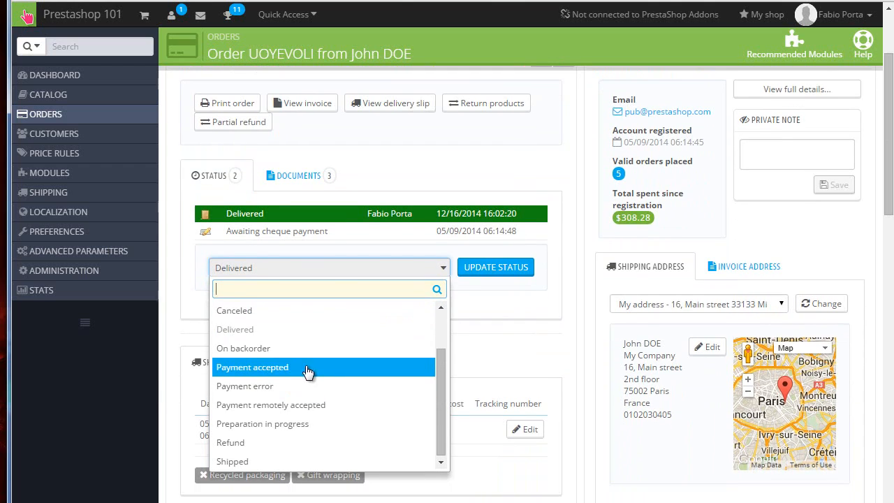
{"action": "left_click", "coordinate": [290, 442]}
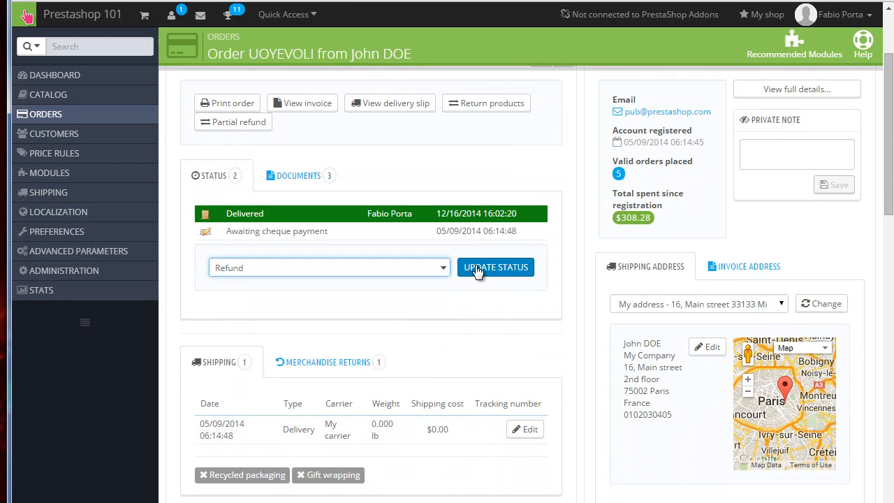
{"action": "left_click", "coordinate": [476, 269]}
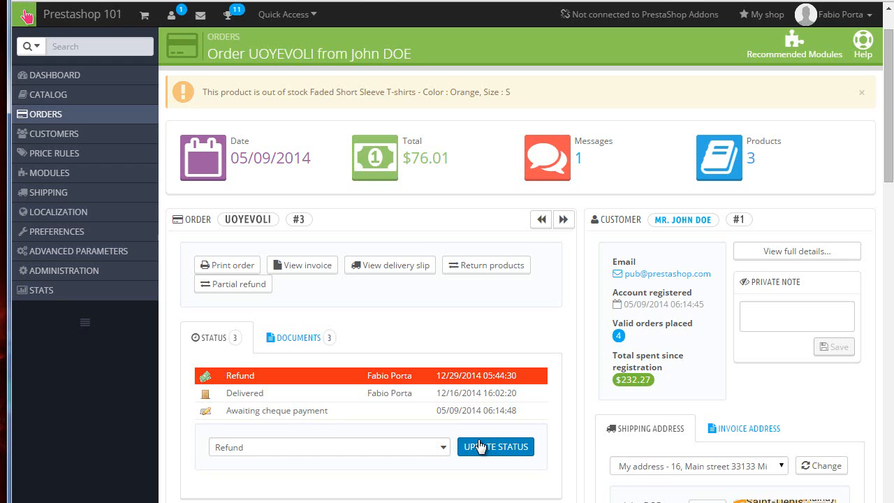
- Open the order's product return form and examine the product quantities together with the re-stock, credit slip and voucher options
{"action": "left_click", "coordinate": [464, 265]}
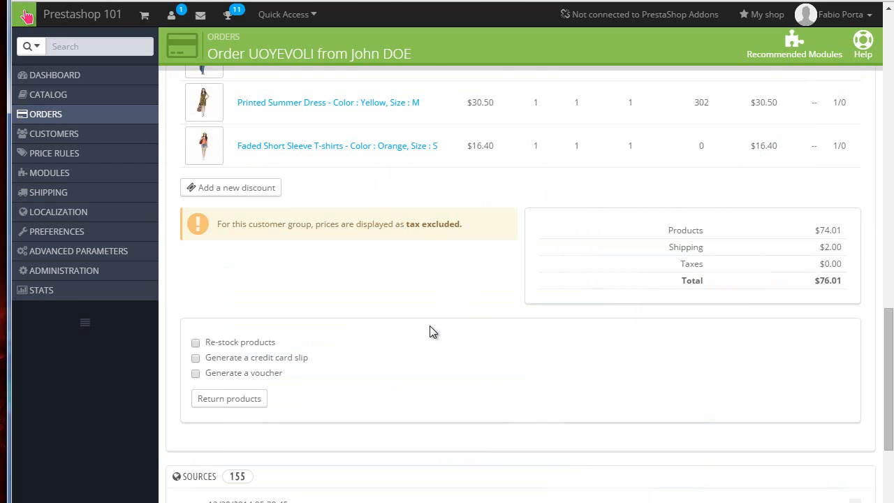
{"action": "scroll", "coordinate": [429, 329], "scroll_direction": "up", "scroll_amount": 1}
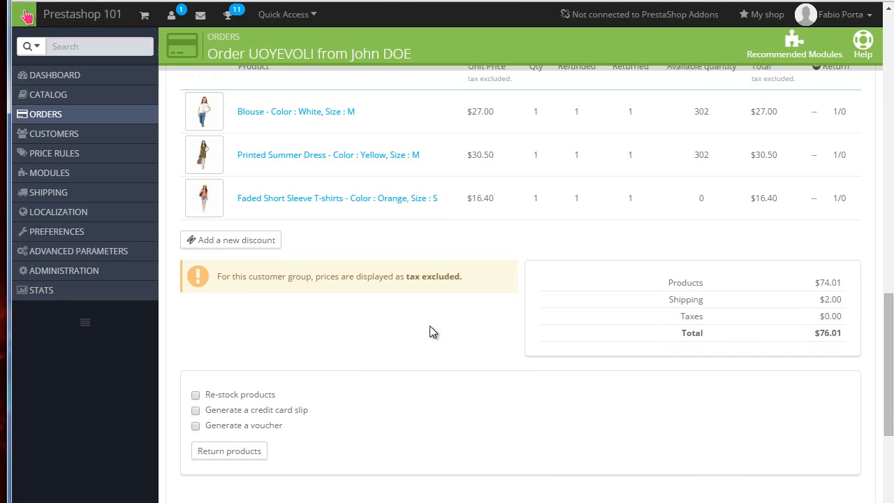
{"action": "scroll", "coordinate": [429, 328], "scroll_direction": "up", "scroll_amount": 2}
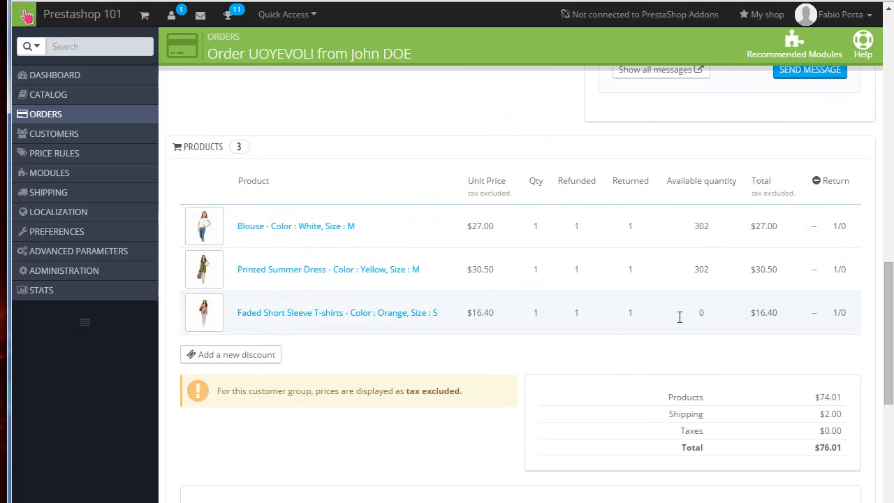
{"action": "scroll", "coordinate": [784, 255], "scroll_direction": "down", "scroll_amount": 2}
{"action": "scroll", "coordinate": [782, 251], "scroll_direction": "up", "scroll_amount": 2}
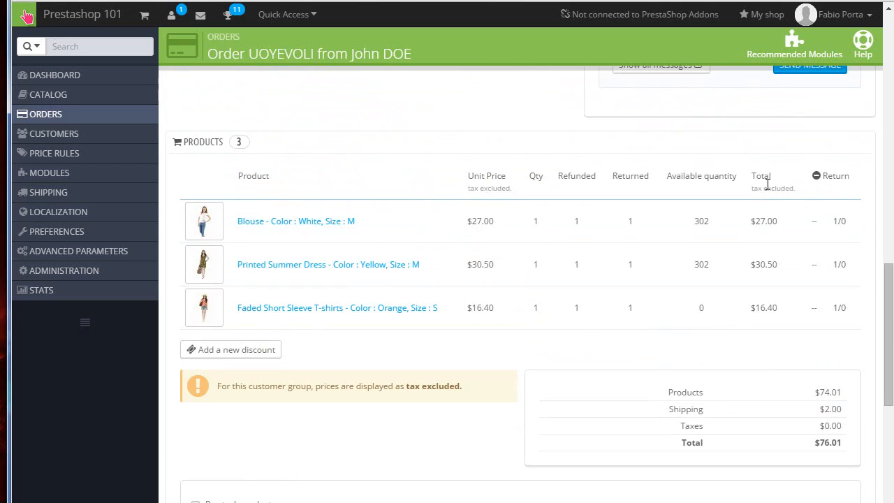
{"action": "scroll", "coordinate": [630, 206], "scroll_direction": "down", "scroll_amount": 3}
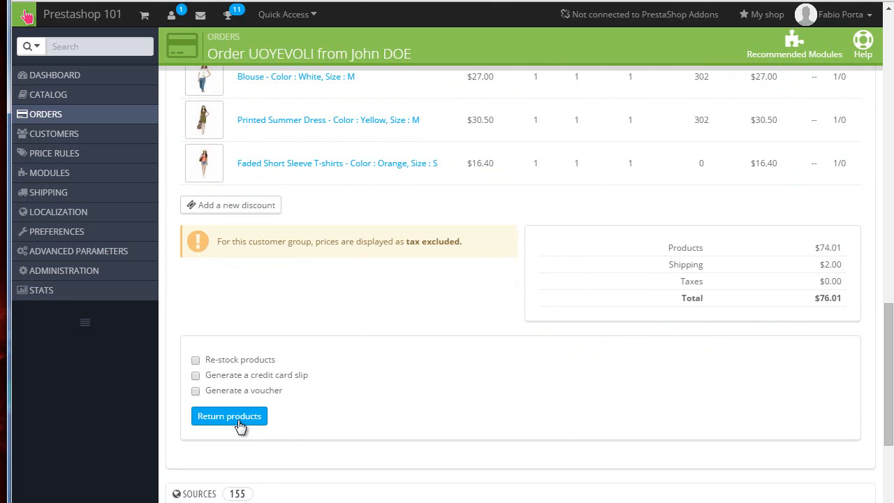
{"action": "scroll", "coordinate": [239, 426], "scroll_direction": "up", "scroll_amount": 1}
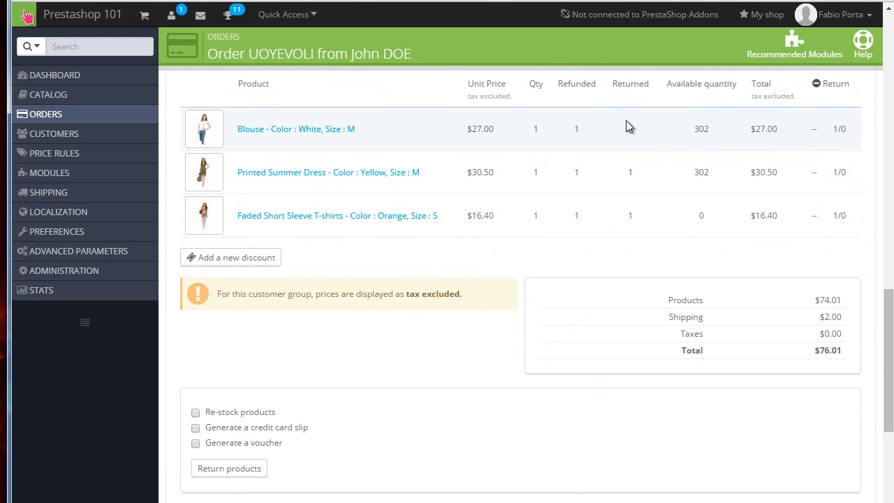
{"action": "scroll", "coordinate": [619, 209], "scroll_direction": "down", "scroll_amount": 3}
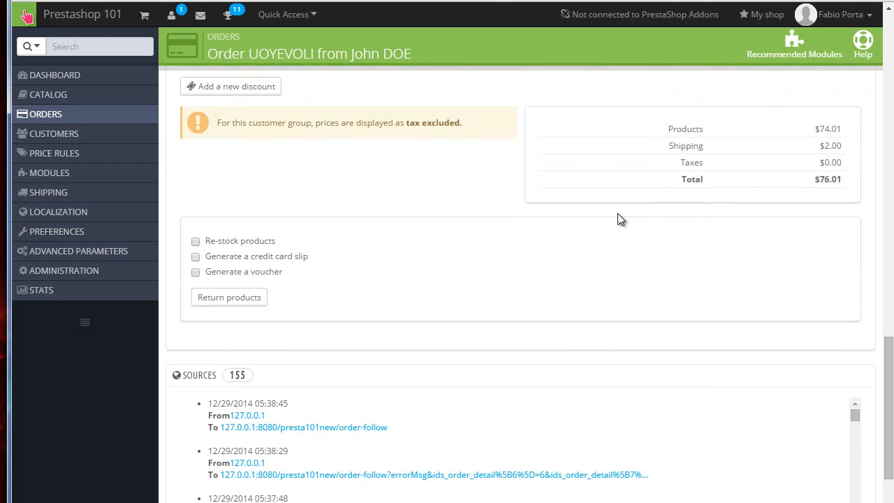
{"action": "scroll", "coordinate": [618, 212], "scroll_direction": "up", "scroll_amount": 2}
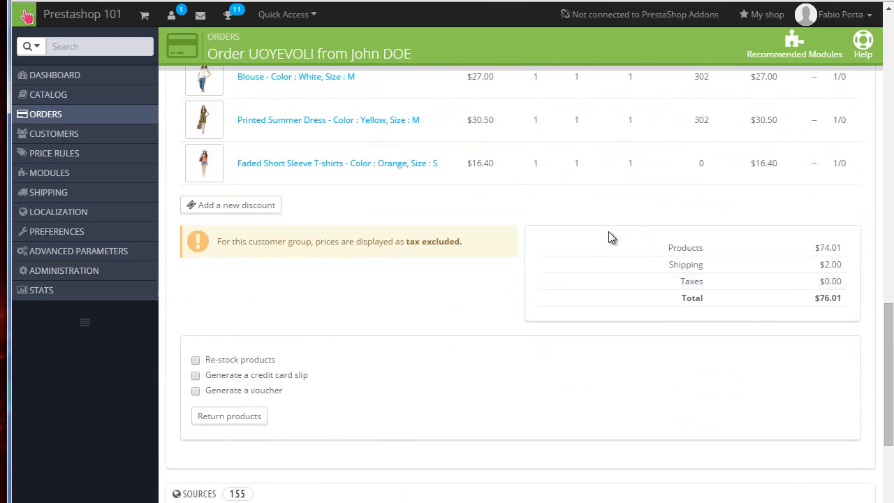
- Try to return the order's products with Re-stock products enabled, and check the product list
{"action": "left_click", "coordinate": [195, 362]}
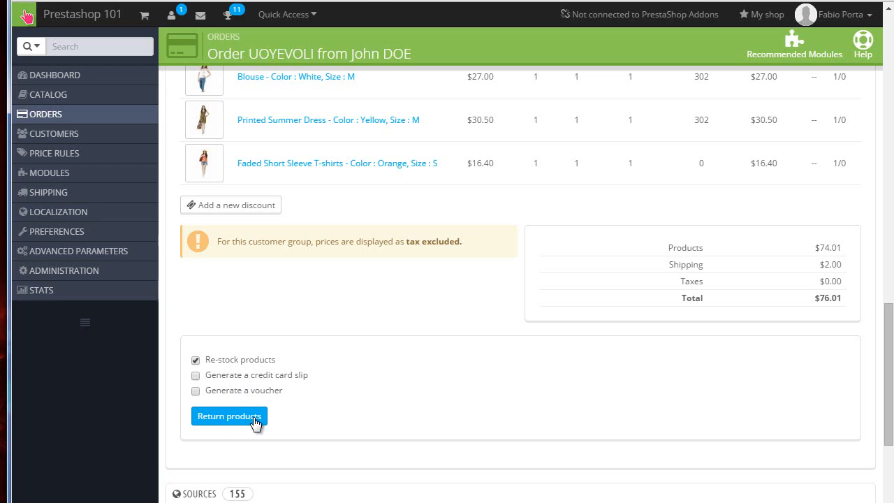
{"action": "left_click", "coordinate": [223, 416]}
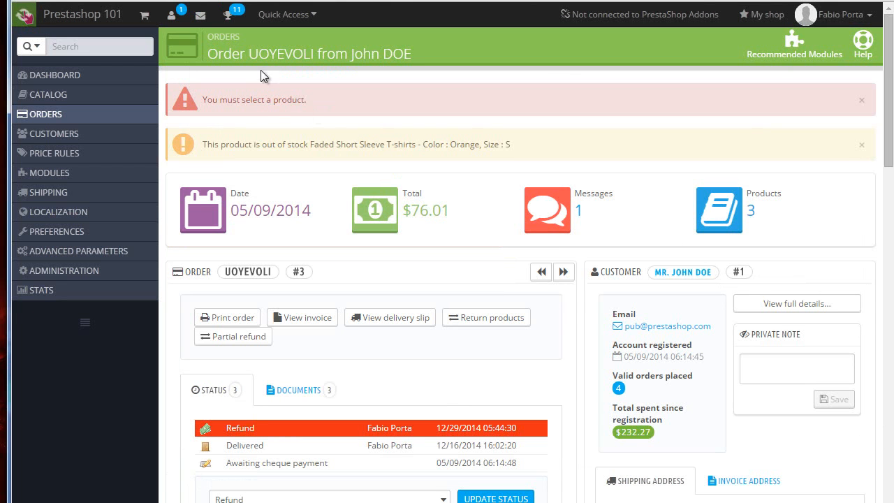
{"action": "scroll", "coordinate": [436, 168], "scroll_direction": "down", "scroll_amount": 12}
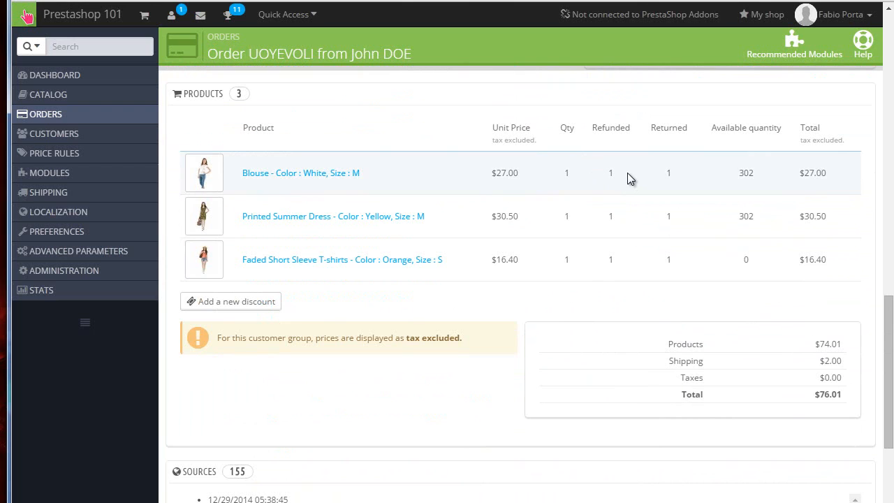
{"action": "scroll", "coordinate": [581, 229], "scroll_direction": "up", "scroll_amount": 12}
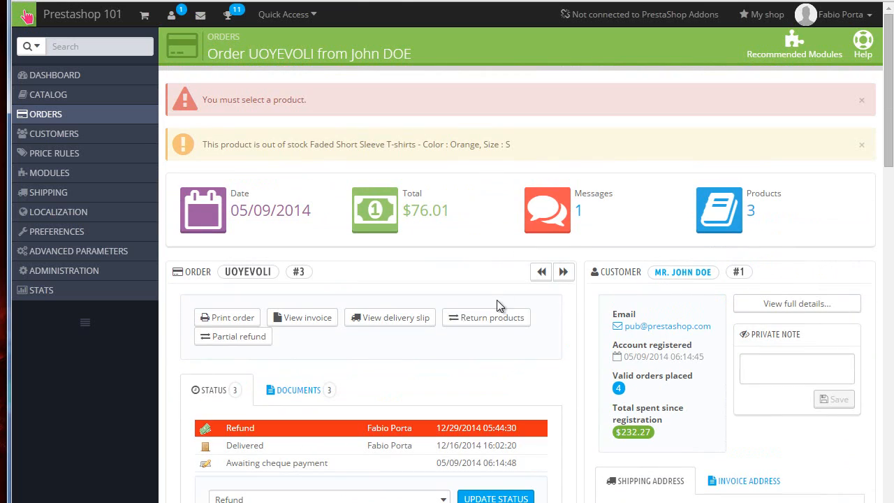
- Open the order's partial refund form and try refund amounts of 27 for the blouse, 30.50 for the summer dress and 16.50 for the T-shirt
{"action": "scroll", "coordinate": [572, 333], "scroll_direction": "down", "scroll_amount": 2}
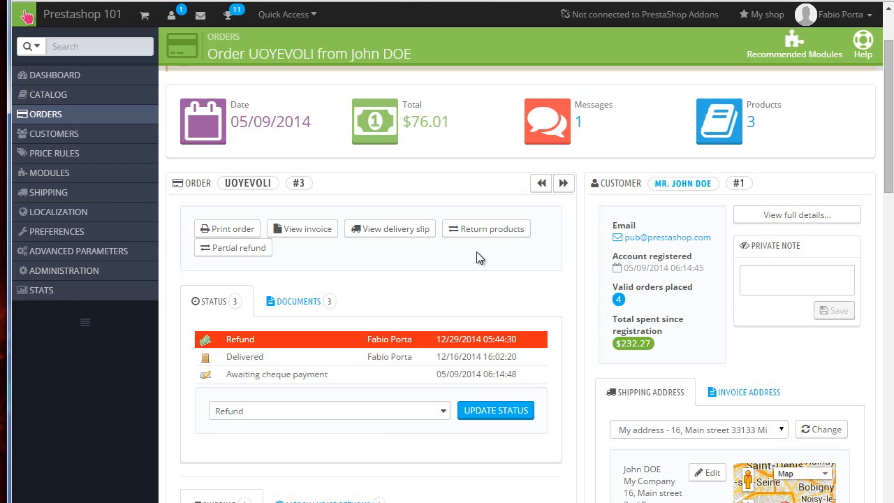
{"action": "left_click", "coordinate": [227, 249]}
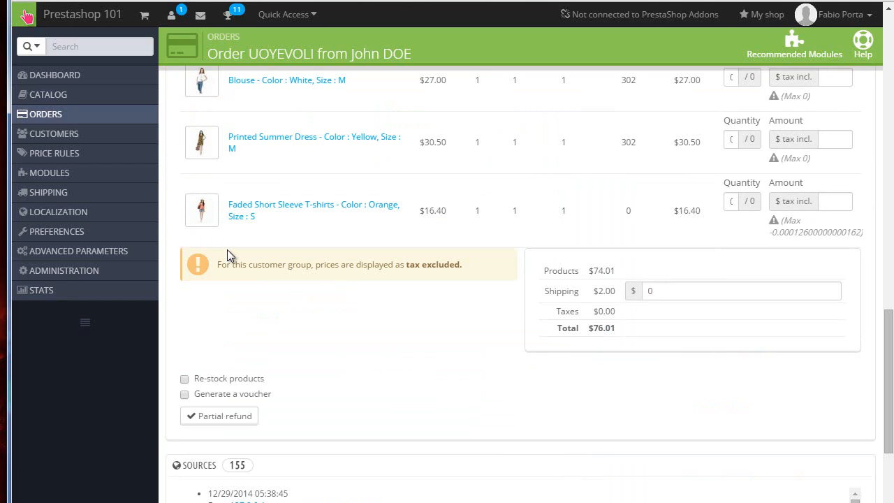
{"action": "scroll", "coordinate": [698, 279], "scroll_direction": "up", "scroll_amount": 2}
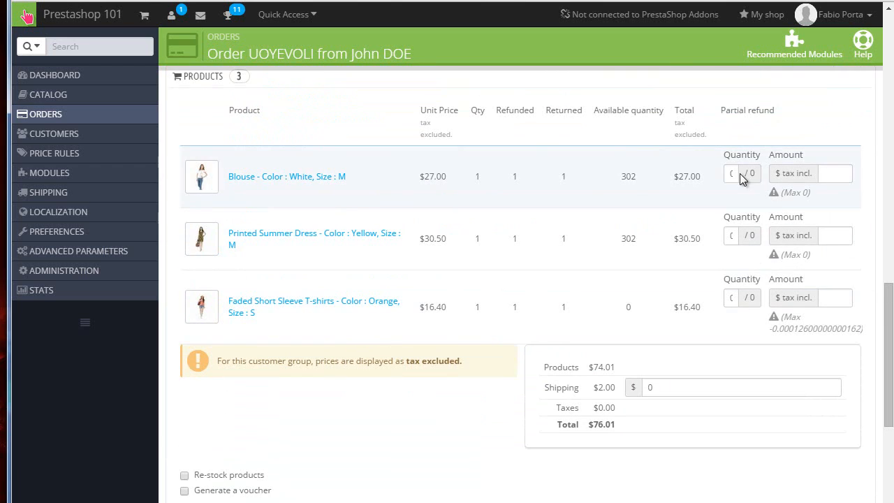
{"action": "left_click", "coordinate": [840, 176]}
{"action": "type", "text": "27"}
{"action": "left_click", "coordinate": [831, 237]}
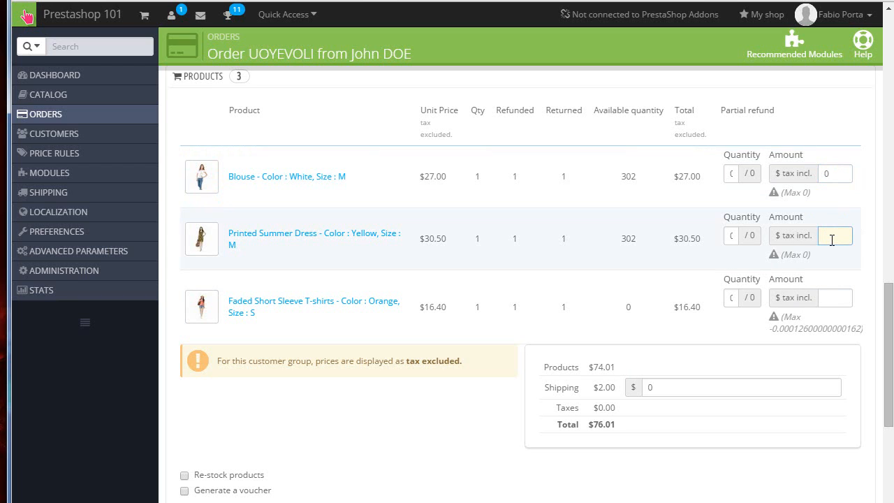
{"action": "type", "text": "30.50"}
{"action": "left_click", "coordinate": [830, 299]}
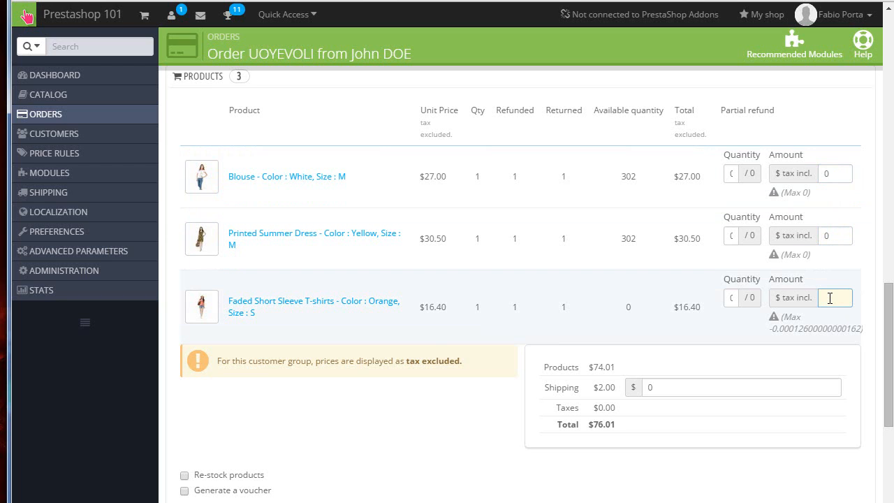
{"action": "type", "text": "16."}
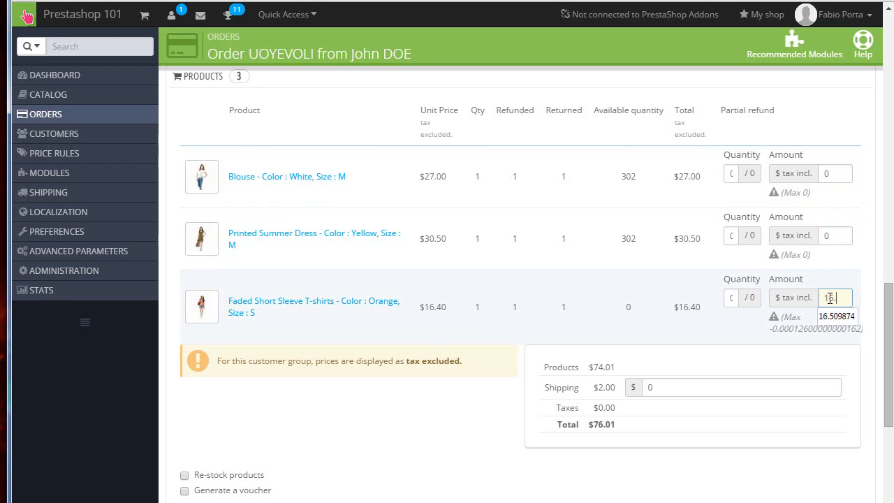
{"action": "type", "text": "50"}
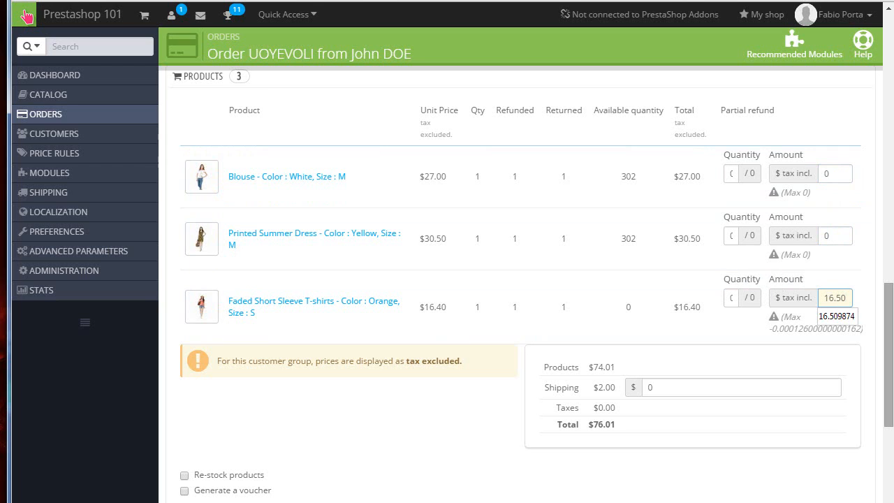
{"action": "scroll", "coordinate": [428, 364], "scroll_direction": "down", "scroll_amount": 2}
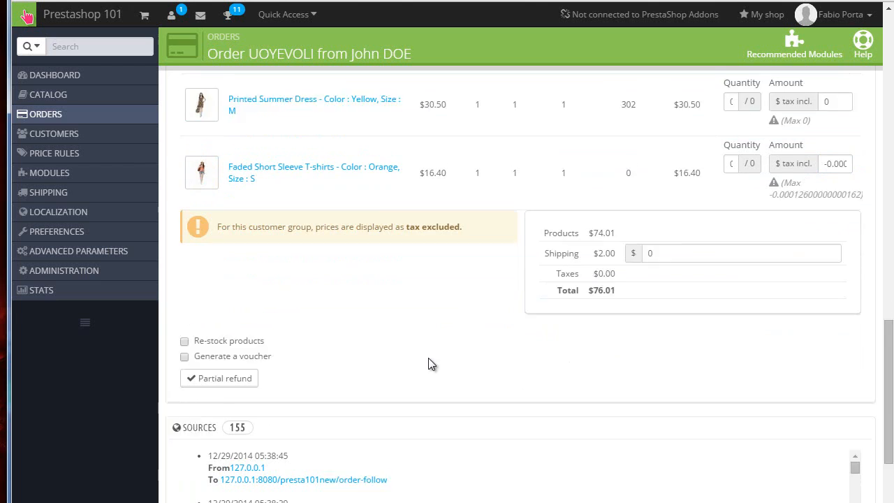
- Try to submit the order's partial refund with Re-stock products enabled
{"action": "scroll", "coordinate": [429, 359], "scroll_direction": "down", "scroll_amount": 1}
{"action": "left_click", "coordinate": [225, 300]}
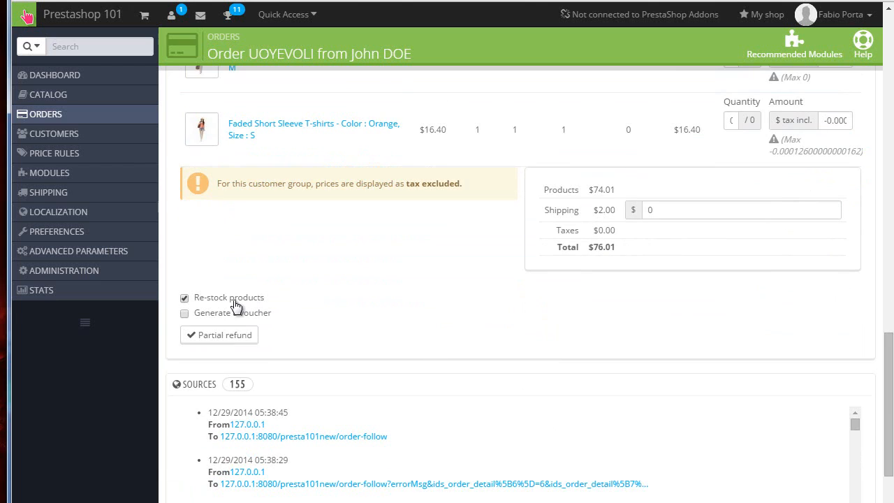
{"action": "left_click", "coordinate": [232, 338]}
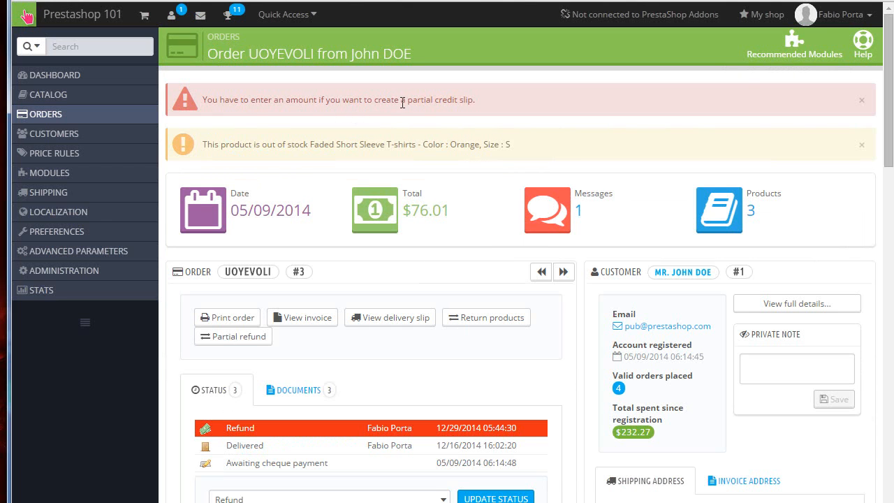
- Examine the order's refunded, returned and available product quantities, its totals, and the payment and shipping sections
{"action": "scroll", "coordinate": [449, 111], "scroll_direction": "down", "scroll_amount": 15}
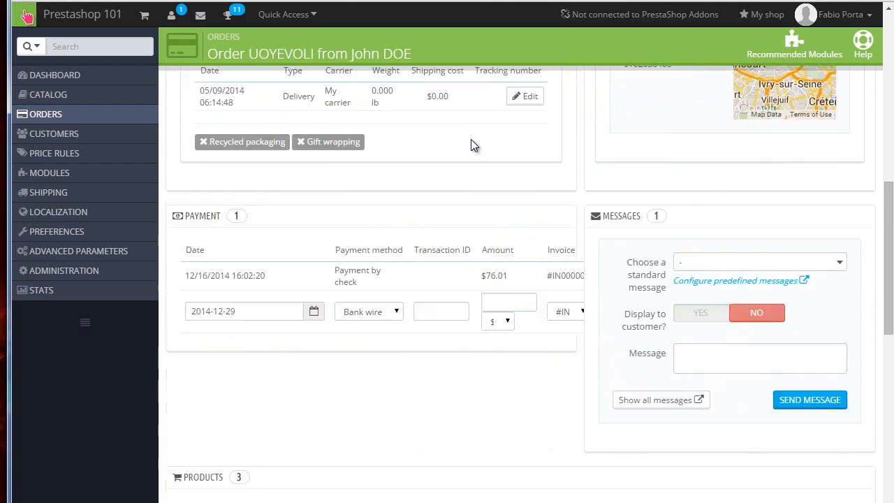
{"action": "scroll", "coordinate": [615, 276], "scroll_direction": "up", "scroll_amount": 3}
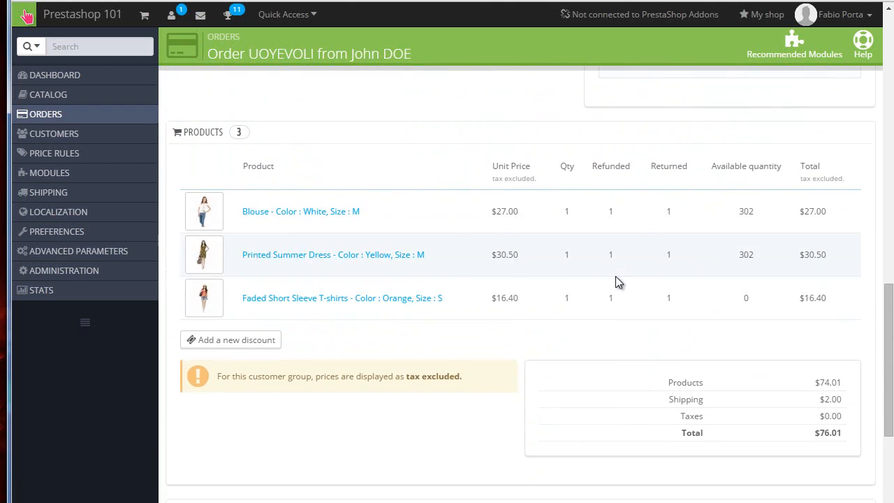
{"action": "scroll", "coordinate": [615, 279], "scroll_direction": "up", "scroll_amount": 2}
{"action": "scroll", "coordinate": [616, 283], "scroll_direction": "up", "scroll_amount": 2}
{"action": "scroll", "coordinate": [558, 301], "scroll_direction": "down", "scroll_amount": 5}
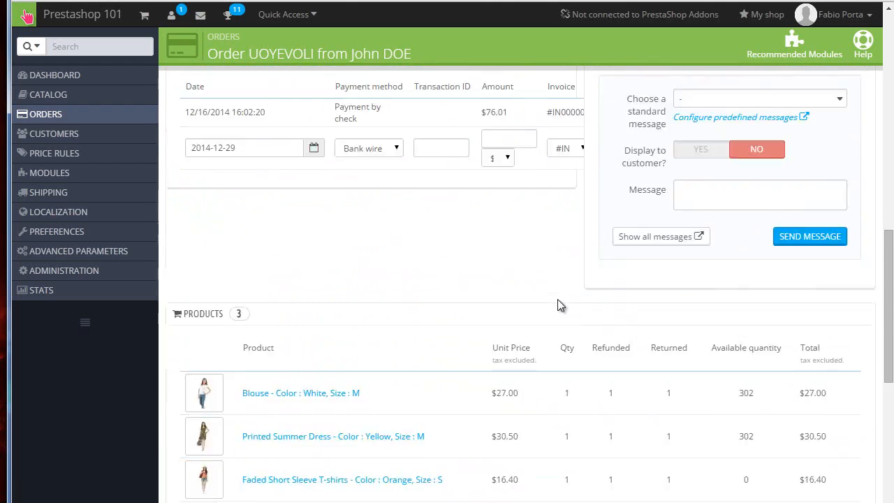
{"action": "scroll", "coordinate": [559, 300], "scroll_direction": "down", "scroll_amount": 2}
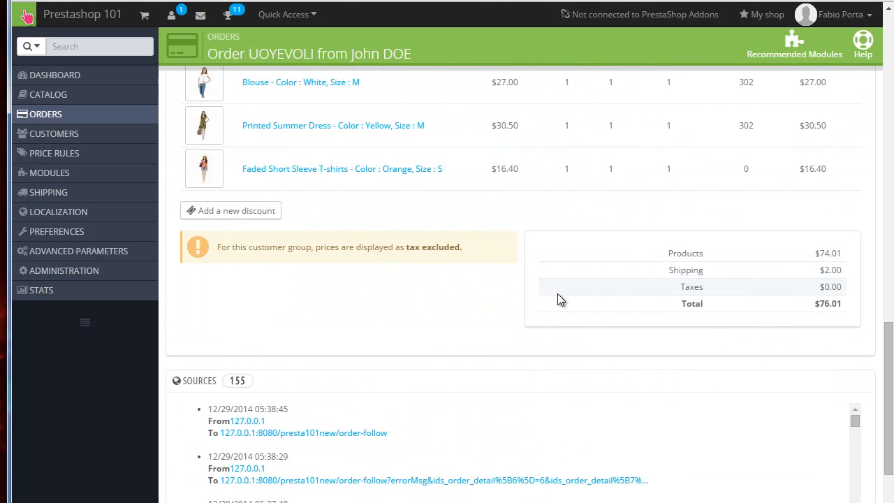
{"action": "scroll", "coordinate": [557, 299], "scroll_direction": "up", "scroll_amount": 4}
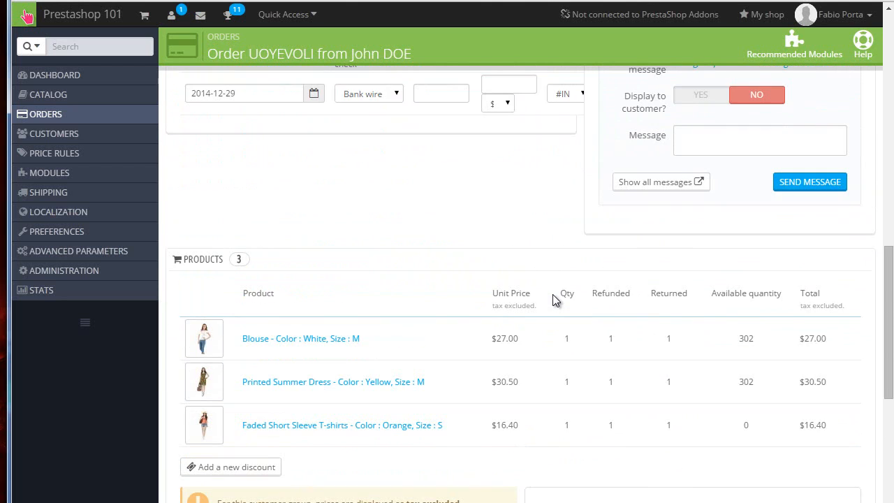
{"action": "scroll", "coordinate": [552, 299], "scroll_direction": "down", "scroll_amount": 1}
{"action": "scroll", "coordinate": [552, 299], "scroll_direction": "down", "scroll_amount": 2}
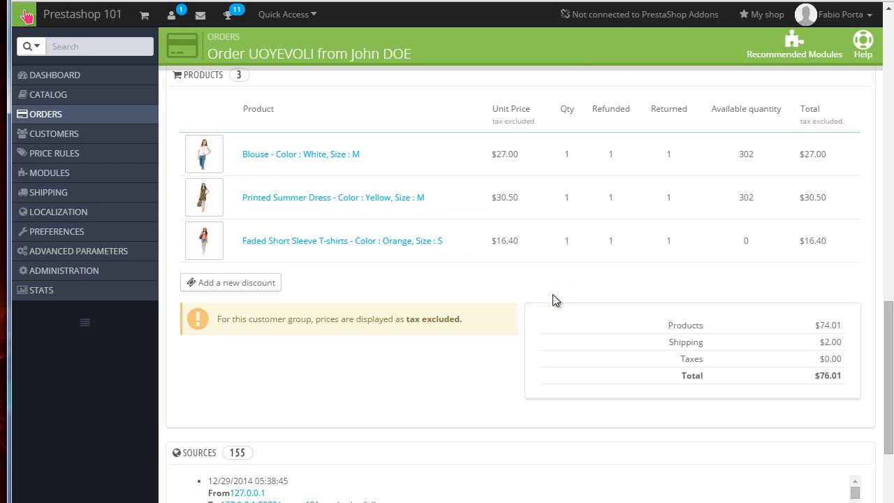
{"action": "scroll", "coordinate": [552, 295], "scroll_direction": "up", "scroll_amount": 14}
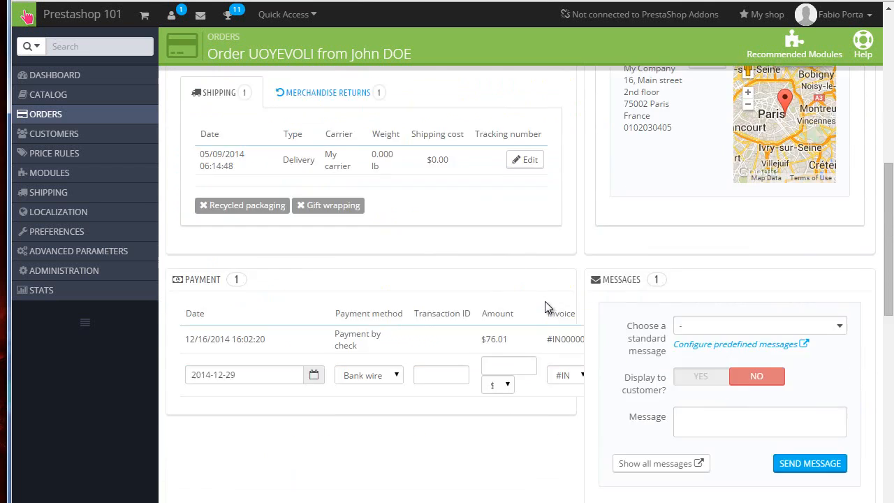
{"action": "scroll", "coordinate": [390, 235], "scroll_direction": "down", "scroll_amount": 1}
{"action": "scroll", "coordinate": [287, 235], "scroll_direction": "down", "scroll_amount": 1}
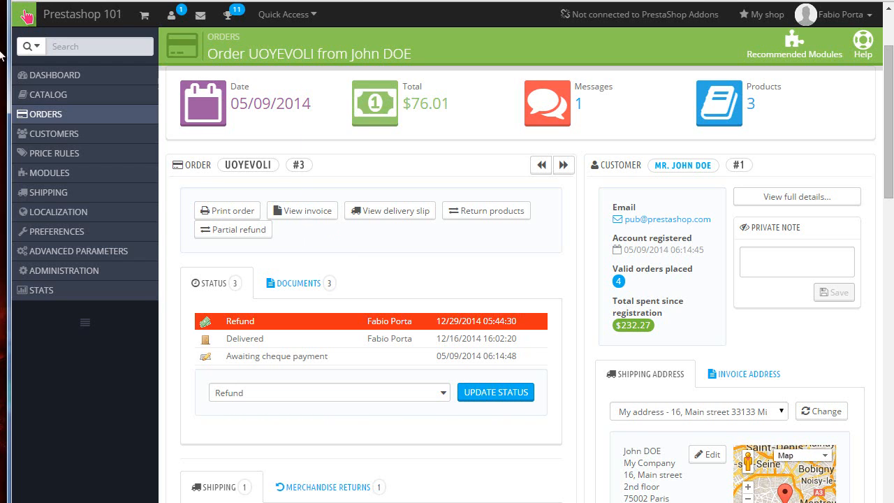
- Open the list of all orders and review their totals, payment methods and statuses
{"action": "mouse_move", "coordinate": [66, 114]}
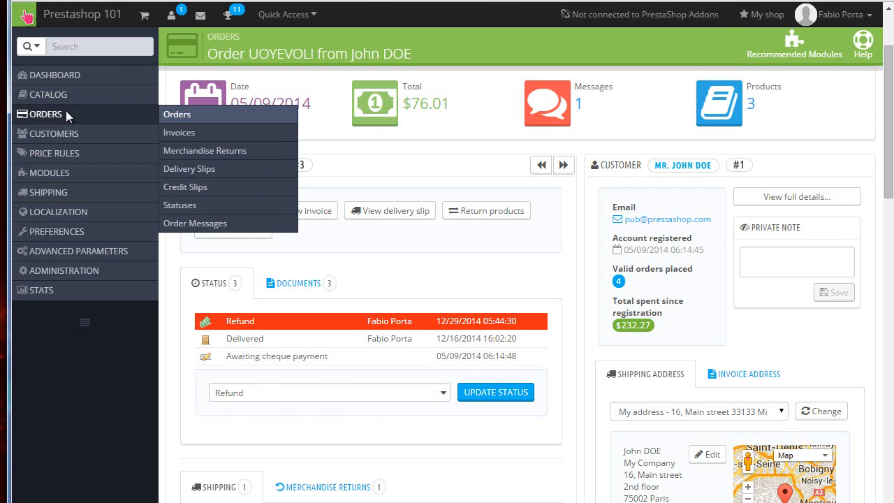
{"action": "left_click", "coordinate": [65, 110]}
{"action": "scroll", "coordinate": [517, 276], "scroll_direction": "down", "scroll_amount": 1}
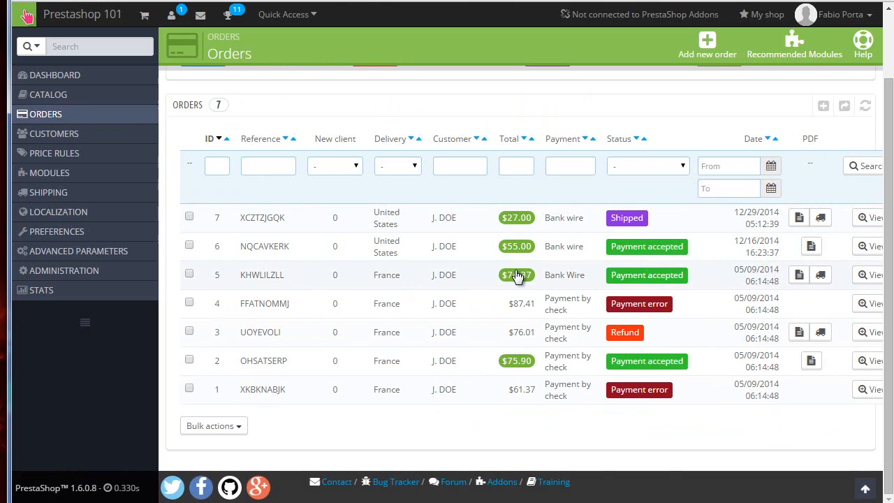
{"action": "scroll", "coordinate": [504, 274], "scroll_direction": "up", "scroll_amount": 1}
{"action": "scroll", "coordinate": [411, 314], "scroll_direction": "down", "scroll_amount": 1}
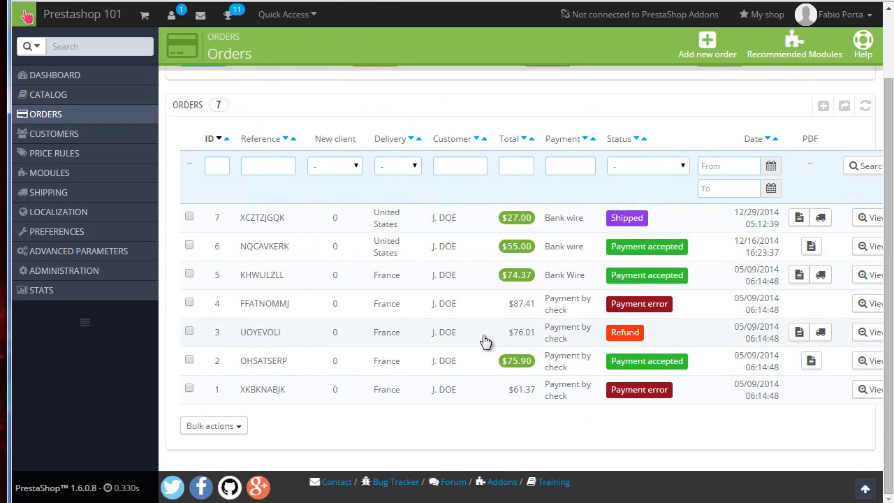
{"action": "scroll", "coordinate": [485, 339], "scroll_direction": "up", "scroll_amount": 1}
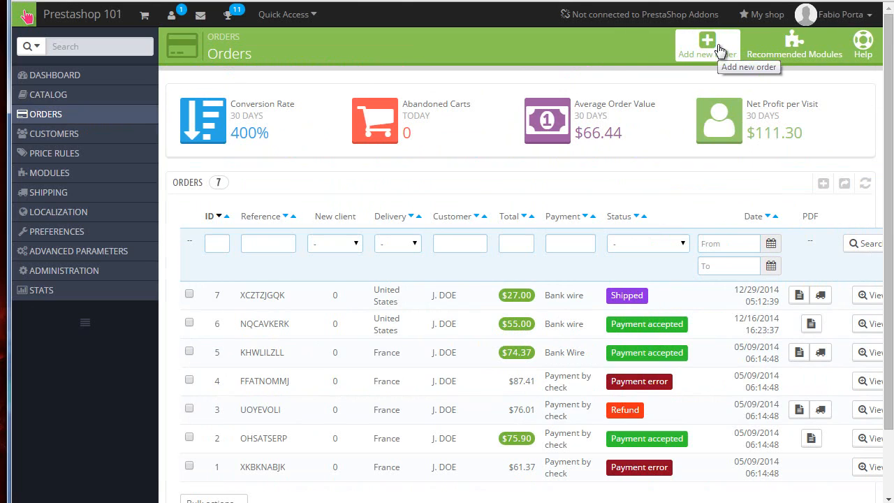
- Start a new order, search for the existing customer by name and choose that customer
{"action": "left_click", "coordinate": [719, 50]}
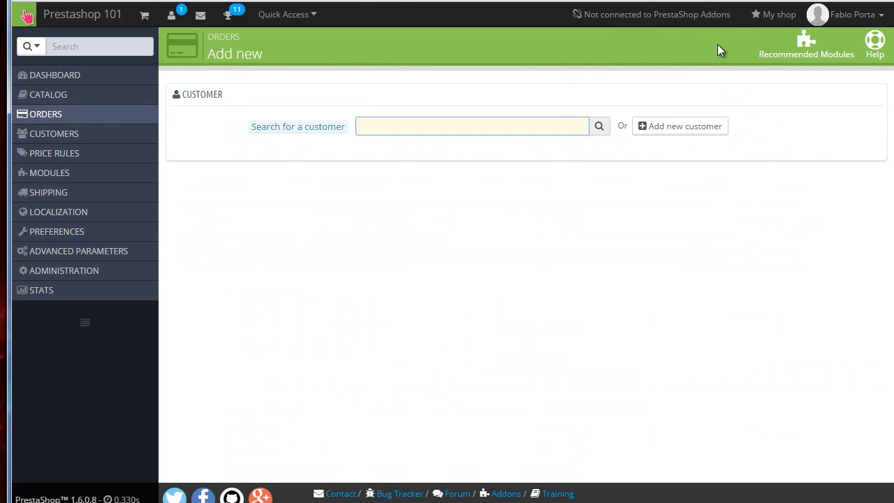
{"action": "type", "text": "jo"}
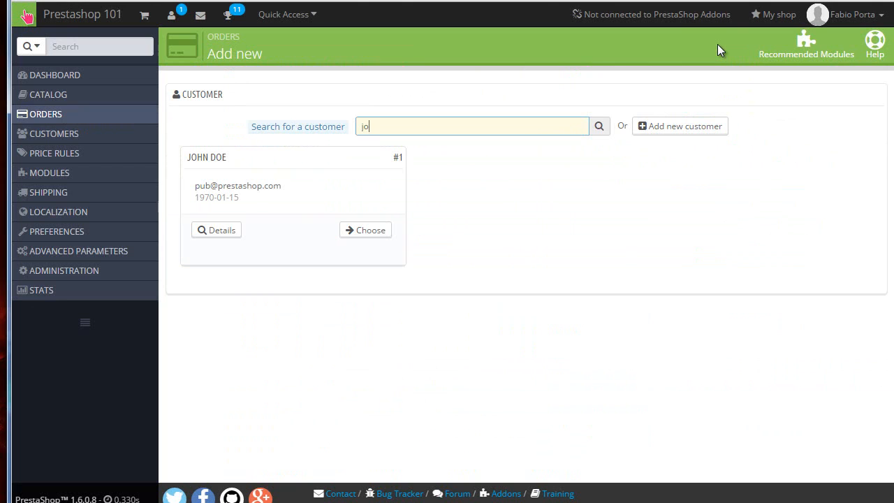
{"action": "left_click", "coordinate": [368, 230]}
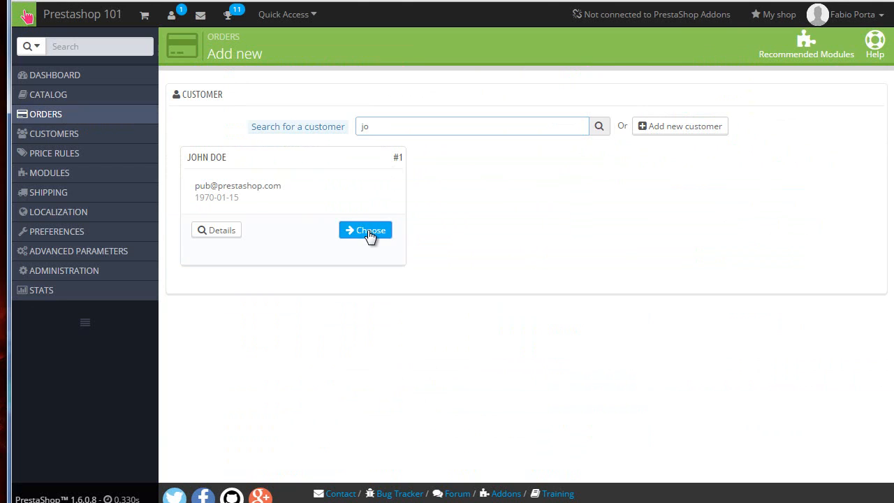
- Review the chosen customer's previous carts and orders that could be reused for the new order
{"action": "scroll", "coordinate": [624, 224], "scroll_direction": "down", "scroll_amount": 1}
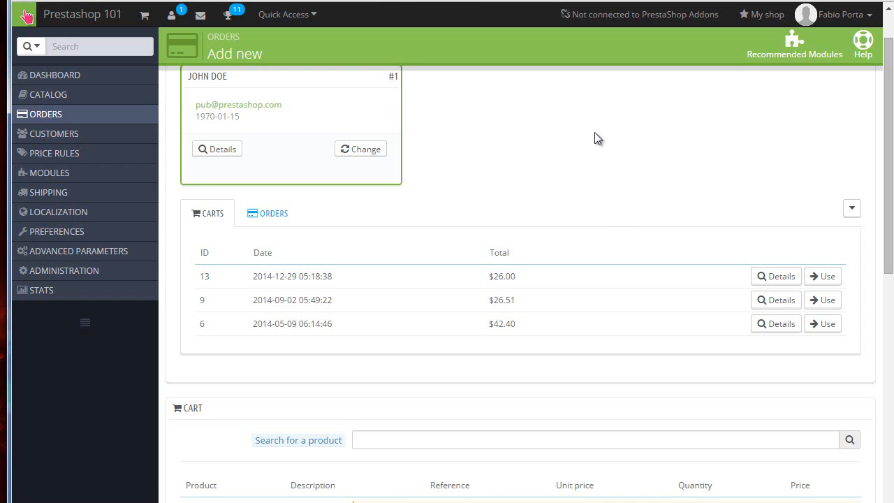
{"action": "scroll", "coordinate": [597, 139], "scroll_direction": "down", "scroll_amount": 1}
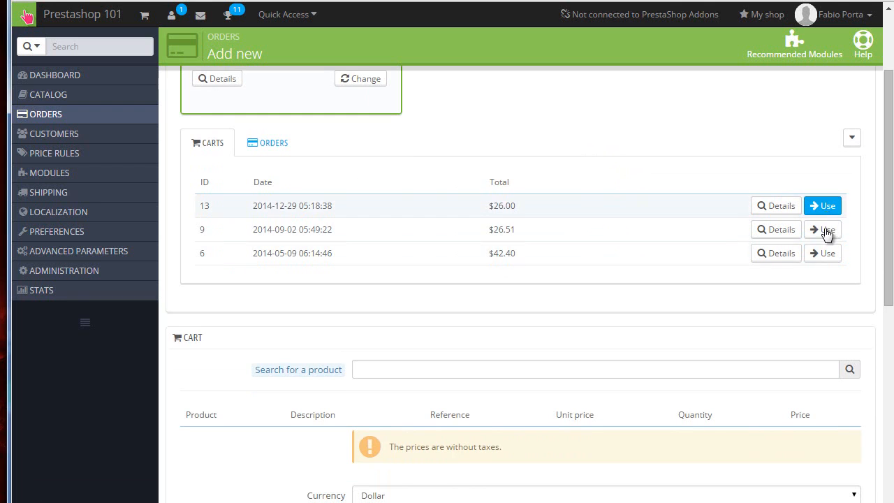
{"action": "left_click", "coordinate": [276, 142]}
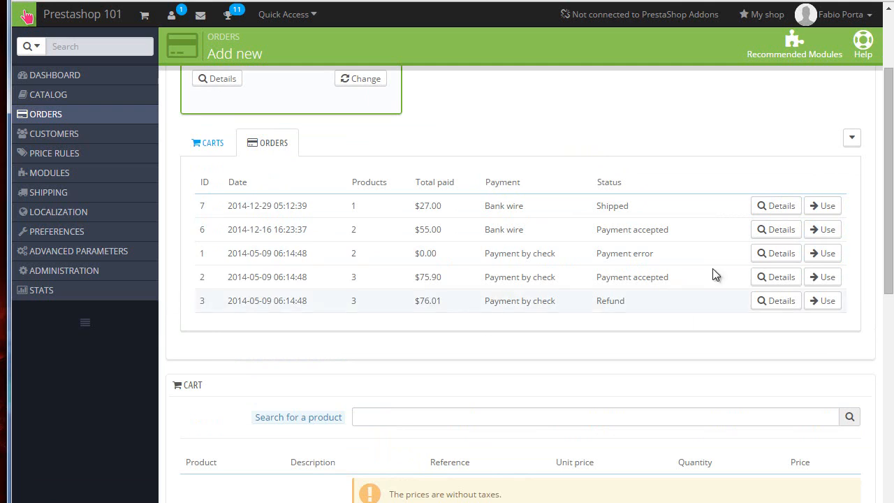
{"action": "left_click", "coordinate": [218, 145]}
- Find the Blouse by searching for "blou" and add 2 of the S - Black combination to the cart
{"action": "scroll", "coordinate": [282, 183], "scroll_direction": "down", "scroll_amount": 1}
{"action": "left_click", "coordinate": [376, 279]}
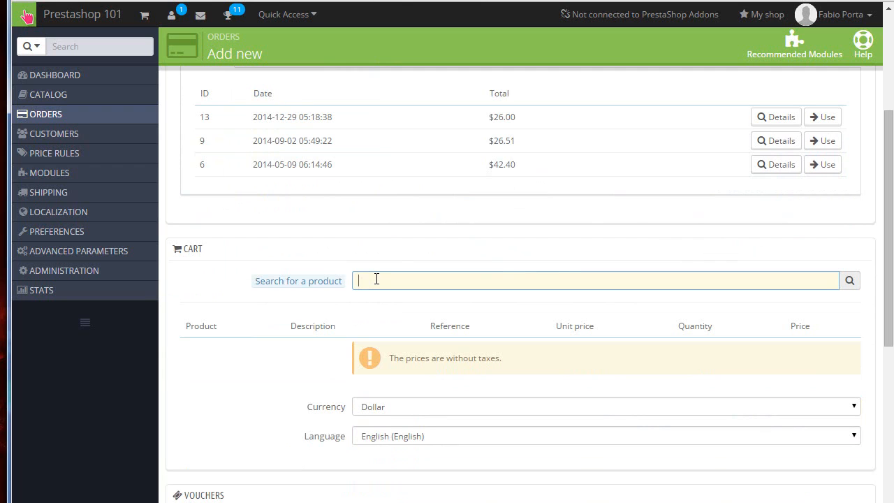
{"action": "type", "text": "blue"}
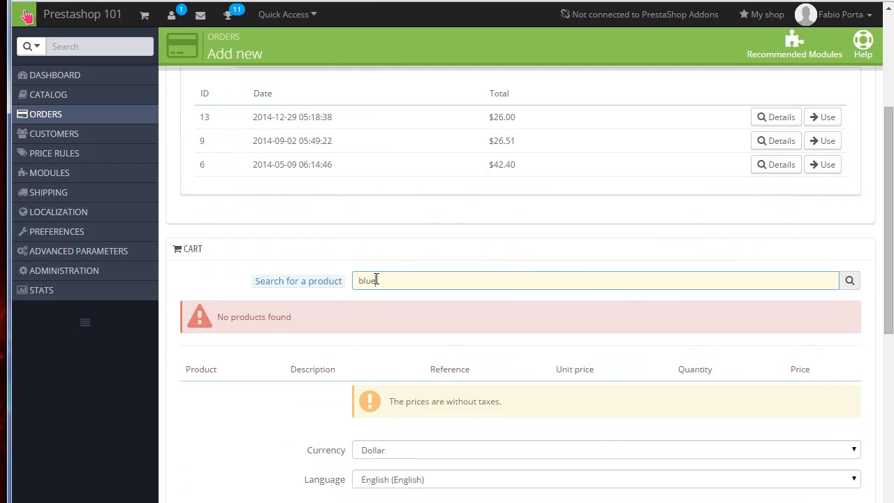
{"action": "key", "text": "BackSpace"}
{"action": "key", "text": "BackSpace"}
{"action": "type", "text": "ou"}
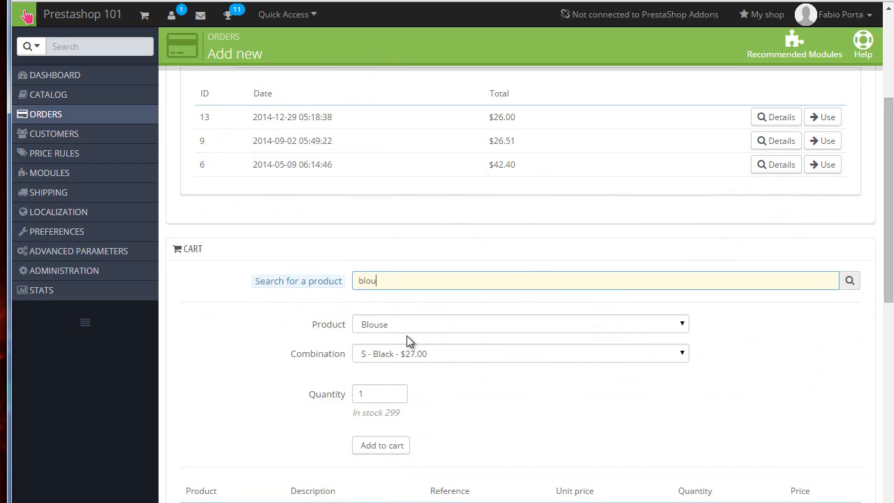
{"action": "scroll", "coordinate": [391, 308], "scroll_direction": "down", "scroll_amount": 1}
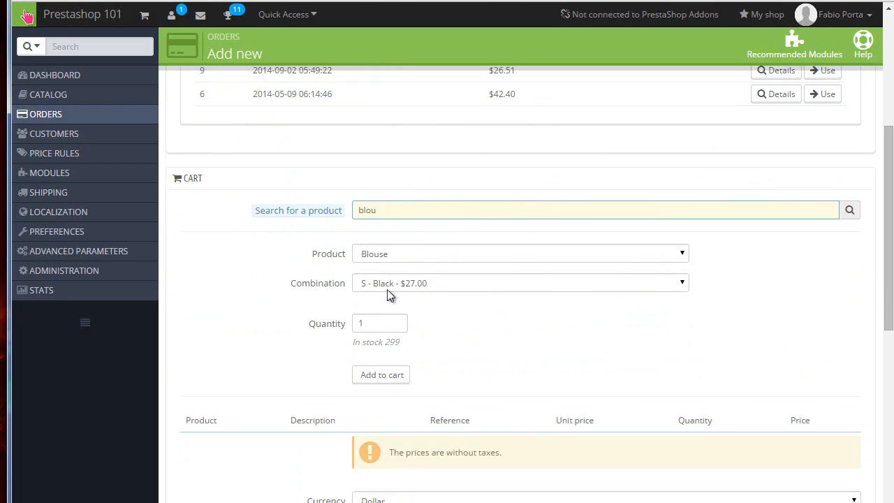
{"action": "double_click", "coordinate": [366, 323]}
{"action": "type", "text": "2"}
{"action": "left_click", "coordinate": [381, 374]}
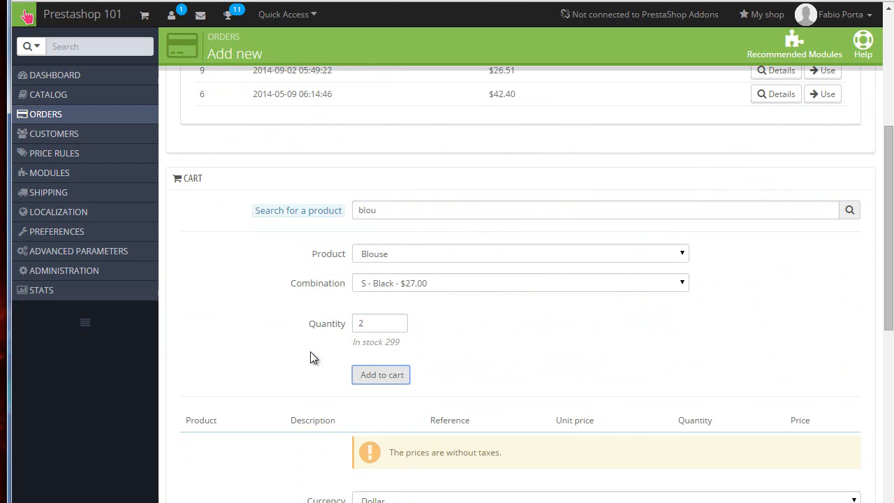
- Review the new order's cart line, currency, language, voucher options, and delivery and invoice addresses
{"action": "scroll", "coordinate": [314, 357], "scroll_direction": "down", "scroll_amount": 3}
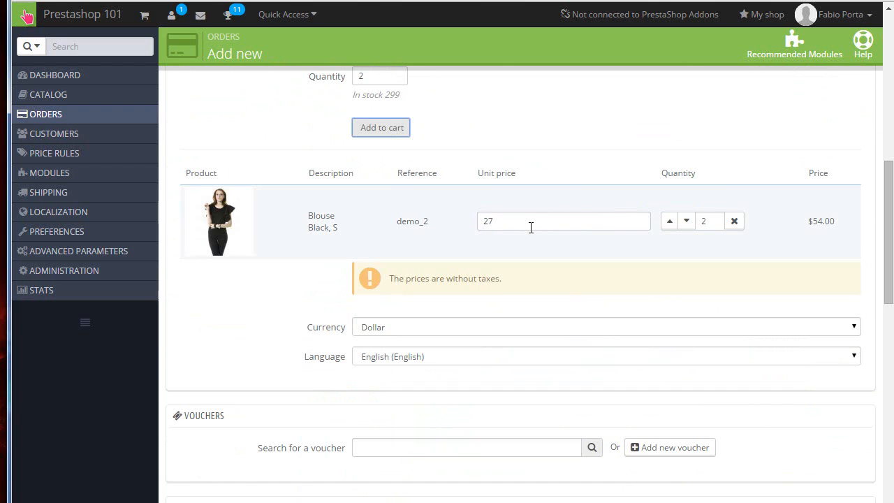
{"action": "scroll", "coordinate": [533, 231], "scroll_direction": "down", "scroll_amount": 1}
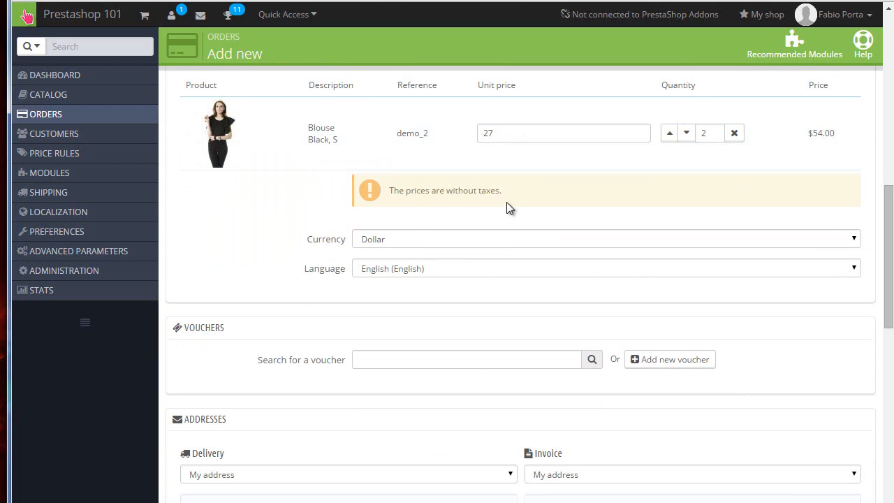
{"action": "scroll", "coordinate": [507, 202], "scroll_direction": "down", "scroll_amount": 1}
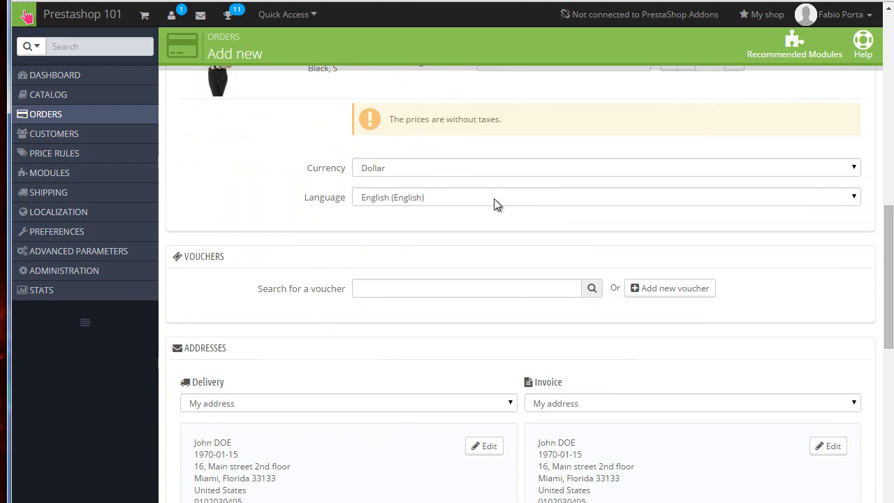
{"action": "scroll", "coordinate": [494, 198], "scroll_direction": "down", "scroll_amount": 1}
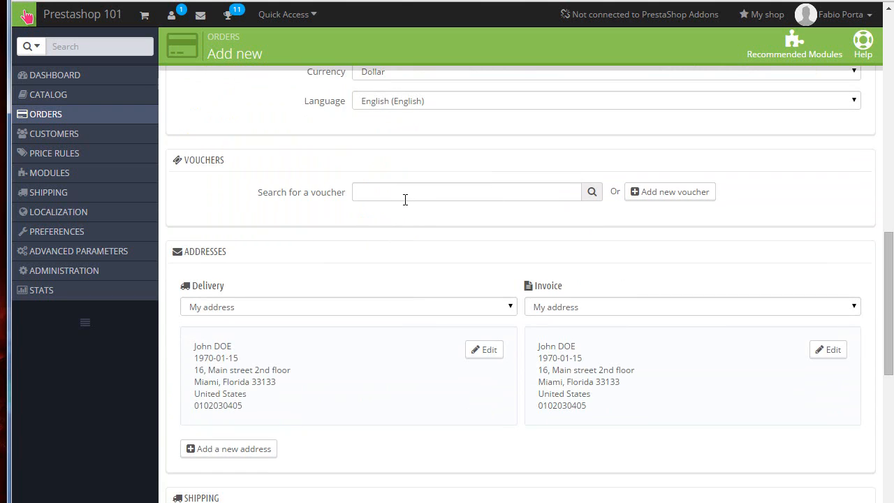
{"action": "scroll", "coordinate": [405, 199], "scroll_direction": "down", "scroll_amount": 2}
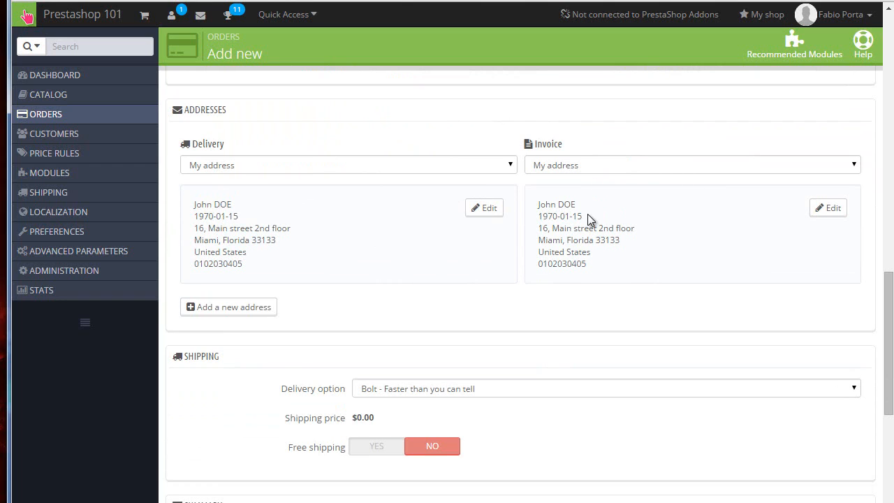
- Check the new order's delivery option choices, try Free shipping set to Yes, and switch it back to No
{"action": "scroll", "coordinate": [393, 195], "scroll_direction": "down", "scroll_amount": 3}
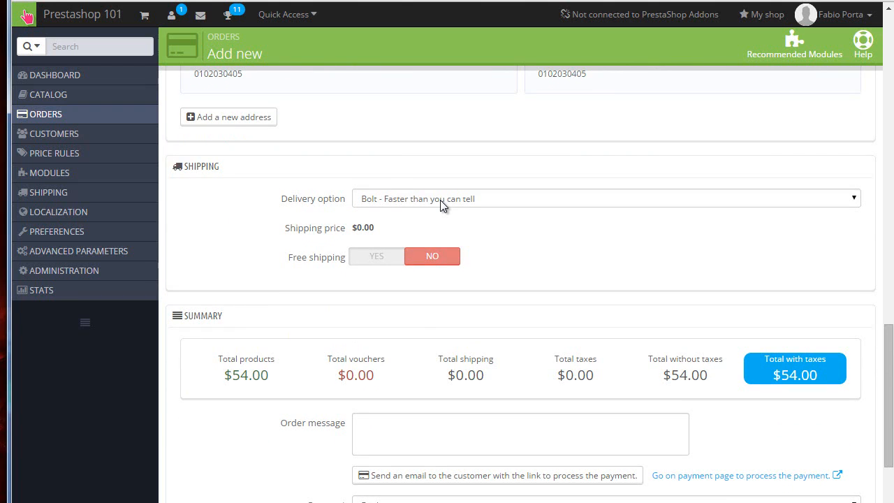
{"action": "left_click", "coordinate": [440, 200]}
{"action": "left_click", "coordinate": [439, 200]}
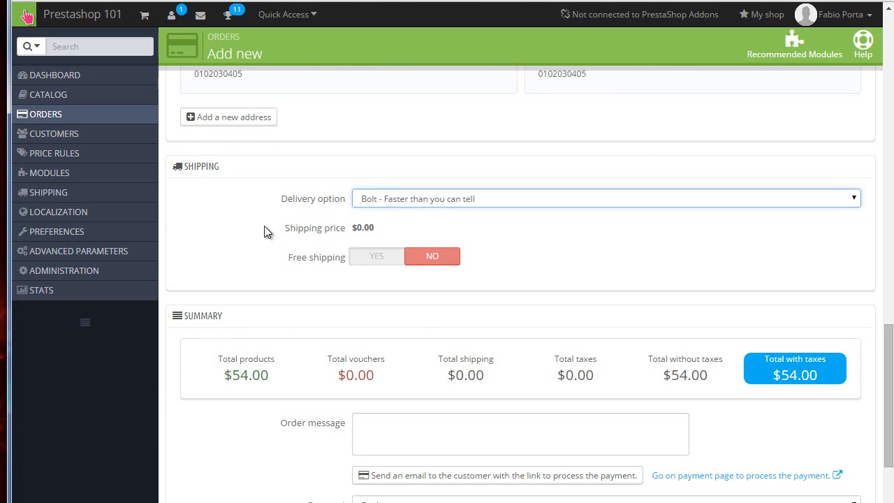
{"action": "left_click", "coordinate": [265, 228]}
{"action": "left_click", "coordinate": [381, 262]}
{"action": "left_click", "coordinate": [423, 259]}
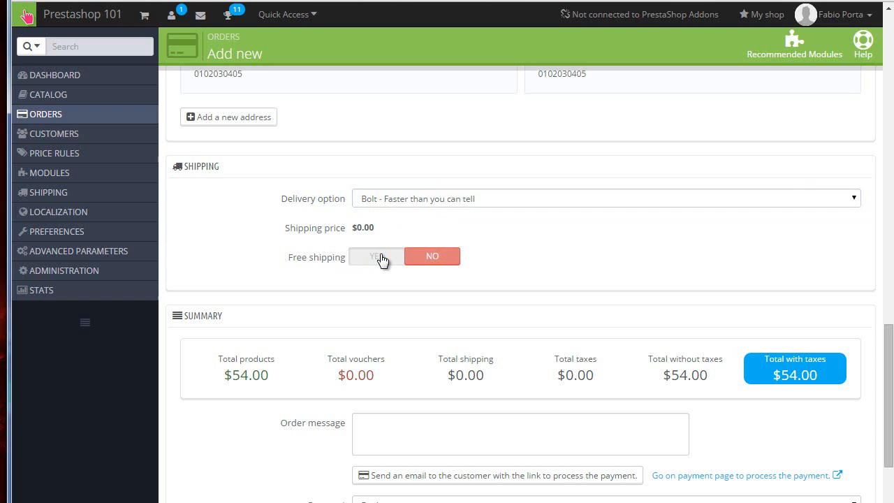
{"action": "left_click", "coordinate": [380, 259]}
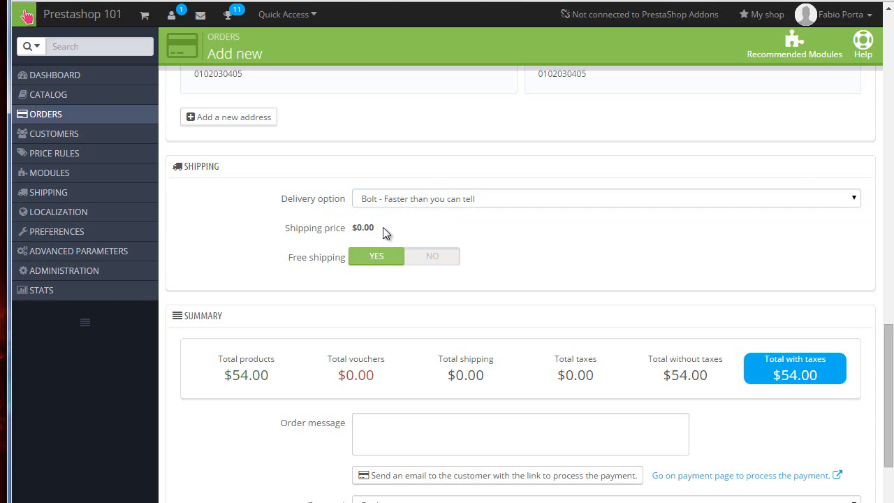
{"action": "left_click_drag", "start_coordinate": [387, 233], "coordinate": [355, 275]}
{"action": "scroll", "coordinate": [392, 215], "scroll_direction": "down", "scroll_amount": 2}
{"action": "left_click", "coordinate": [425, 159]}
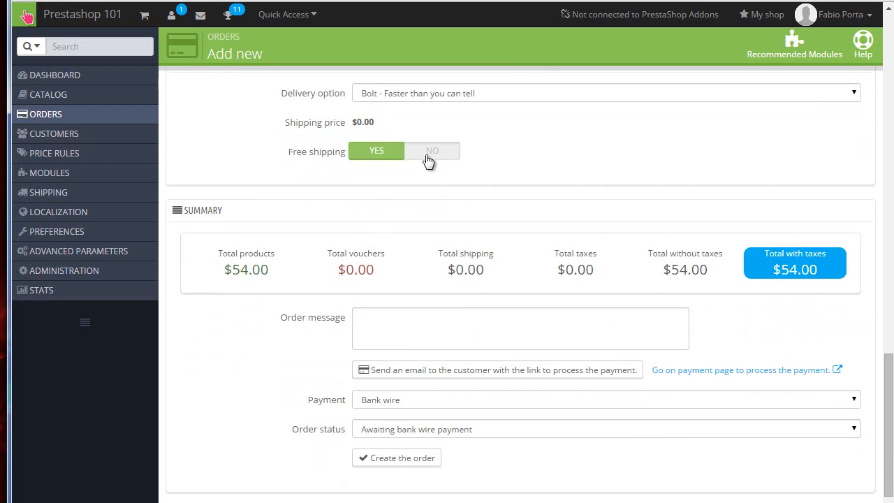
- Review the new order's summary totals and its storefront payment page, and return to the order form
{"action": "scroll", "coordinate": [426, 158], "scroll_direction": "down", "scroll_amount": 1}
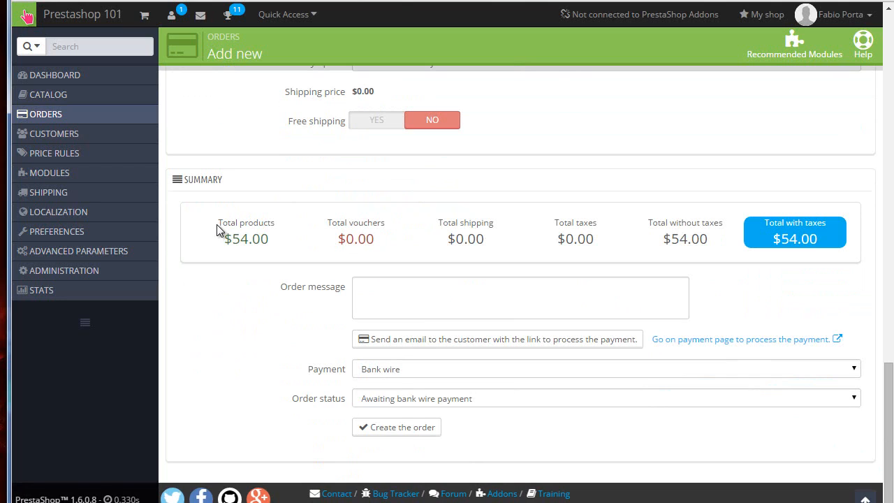
{"action": "left_click_drag", "start_coordinate": [217, 222], "coordinate": [351, 238]}
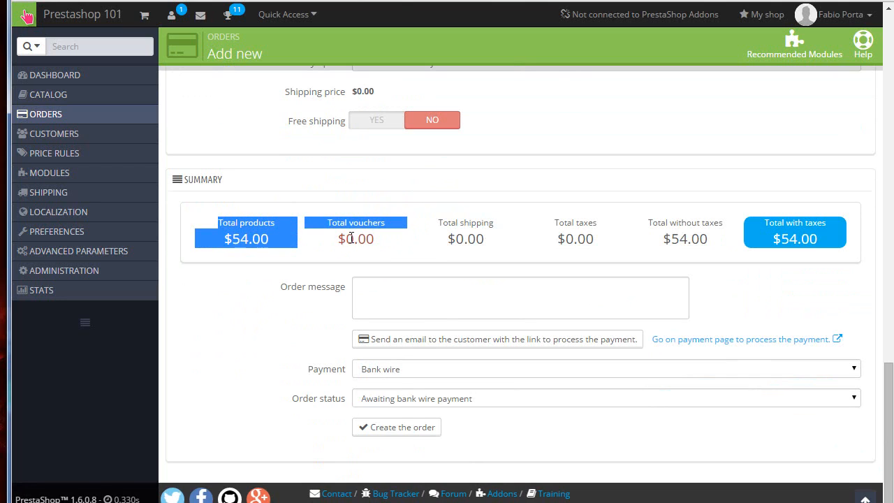
{"action": "left_click", "coordinate": [492, 236]}
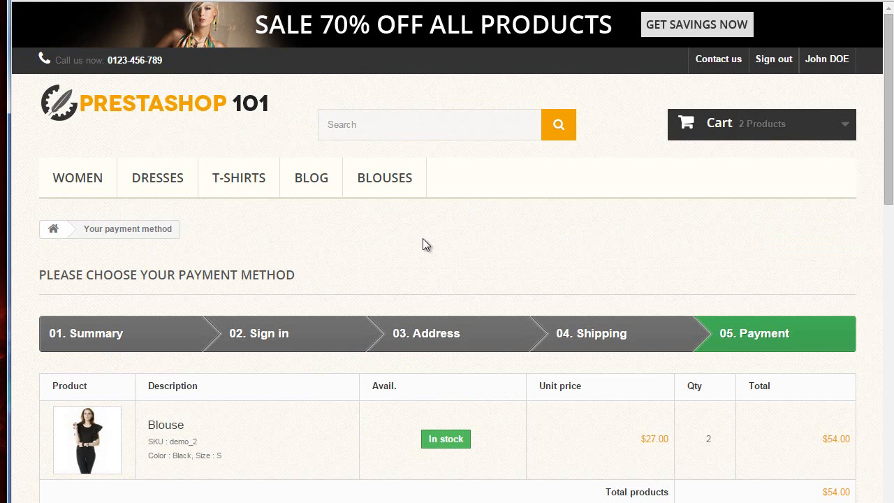
{"action": "scroll", "coordinate": [424, 244], "scroll_direction": "down", "scroll_amount": 4}
{"action": "scroll", "coordinate": [423, 244], "scroll_direction": "up", "scroll_amount": 1}
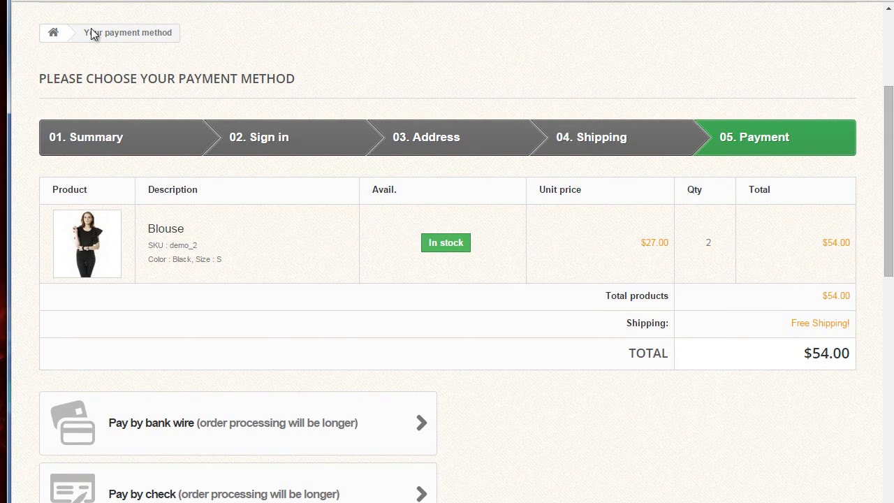
{"action": "left_click", "coordinate": [53, 1]}
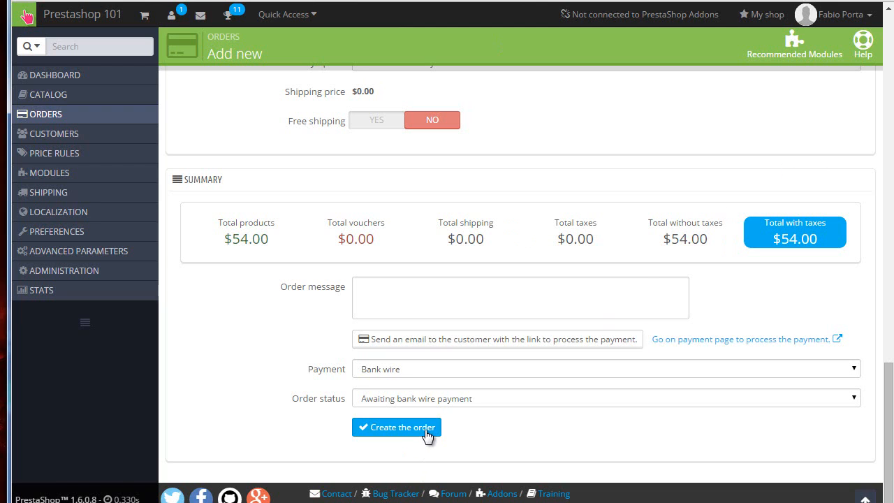
- Check the payment and status choices, and create the order with Bank wire and Awaiting bank wire payment
{"action": "left_click", "coordinate": [402, 372]}
{"action": "left_click", "coordinate": [398, 373]}
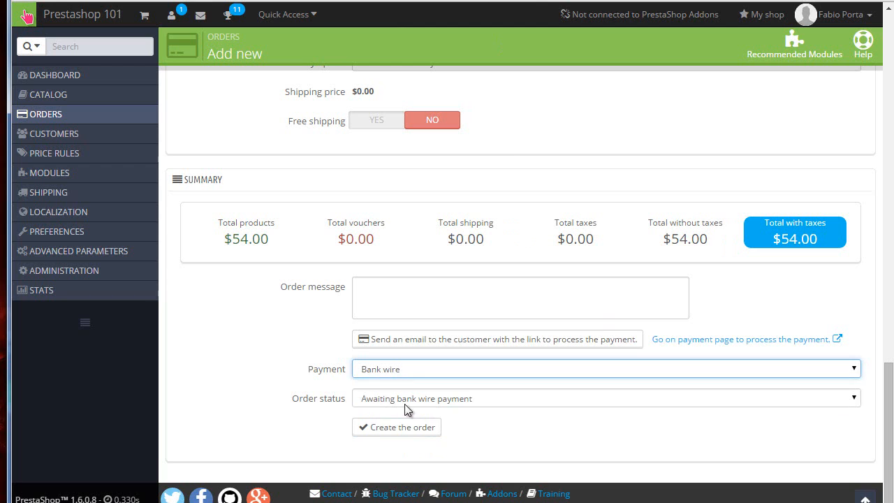
{"action": "left_click", "coordinate": [420, 402]}
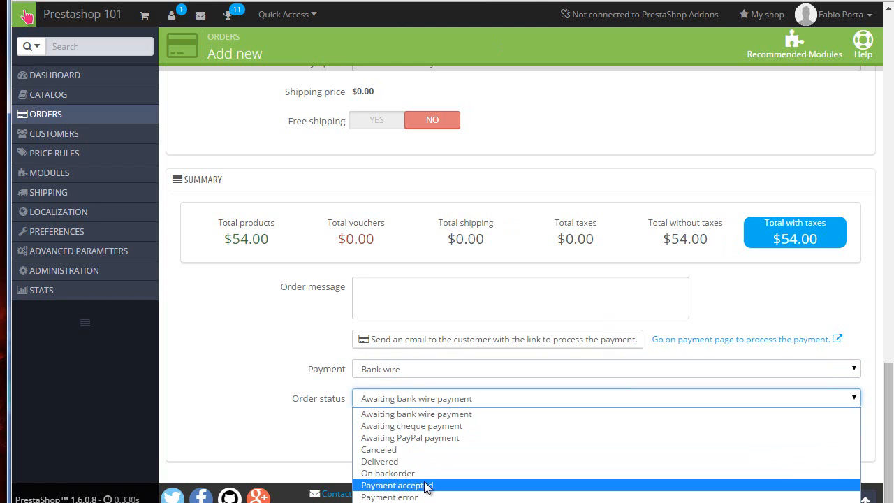
{"action": "left_click", "coordinate": [276, 383]}
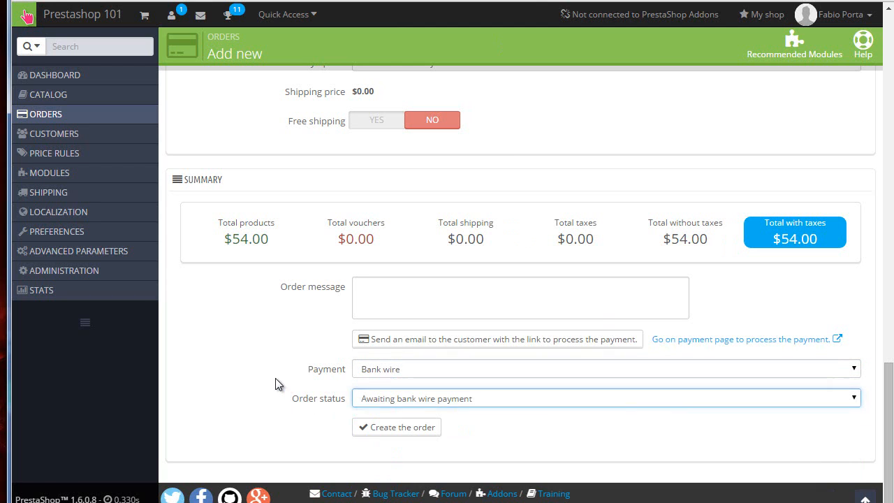
{"action": "left_click", "coordinate": [389, 428]}
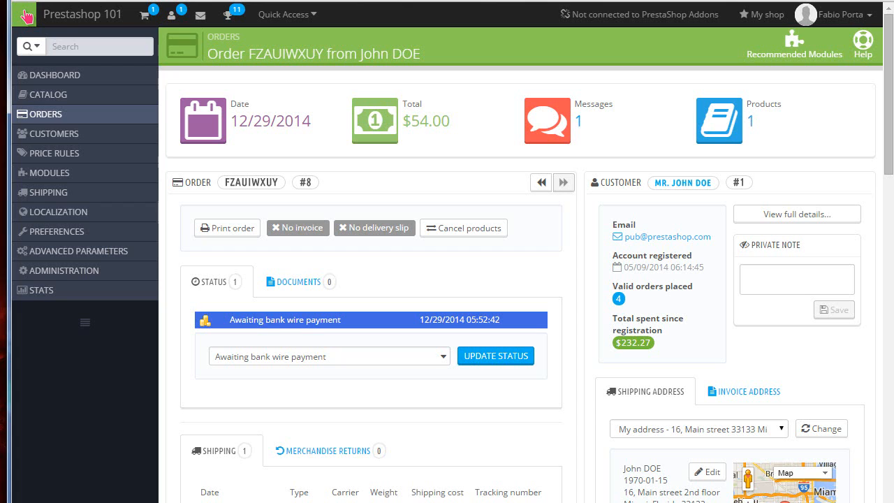
- Find the Mail alerts module by searching the modules list for "mail aler" and open its configuration
{"action": "mouse_move", "coordinate": [109, 172]}
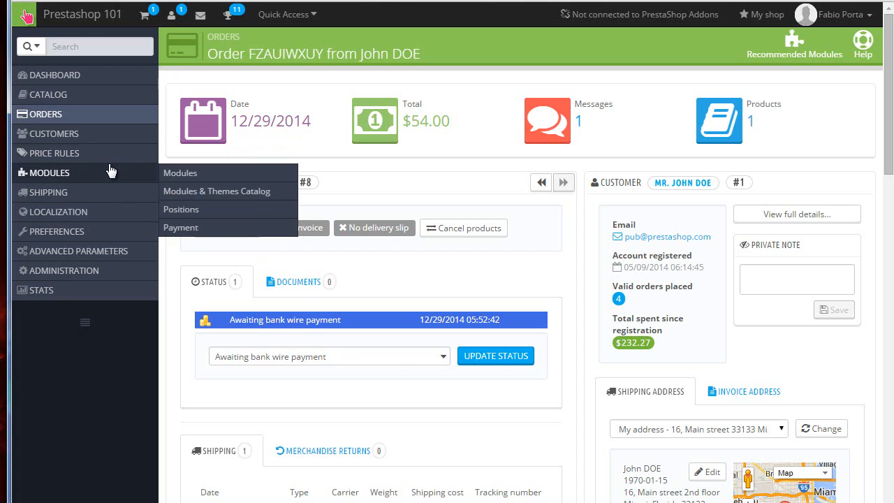
{"action": "left_click", "coordinate": [196, 173]}
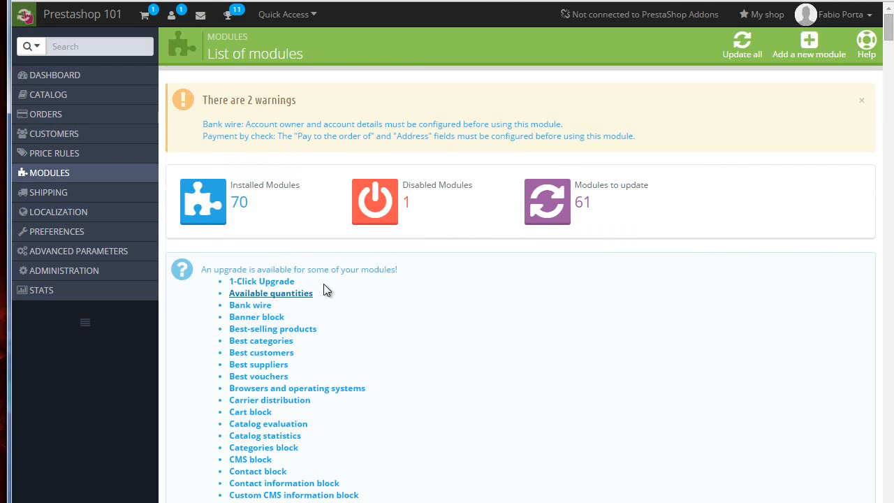
{"action": "scroll", "coordinate": [322, 283], "scroll_direction": "down", "scroll_amount": 7}
{"action": "scroll", "coordinate": [320, 284], "scroll_direction": "down", "scroll_amount": 4}
{"action": "left_click", "coordinate": [242, 347]}
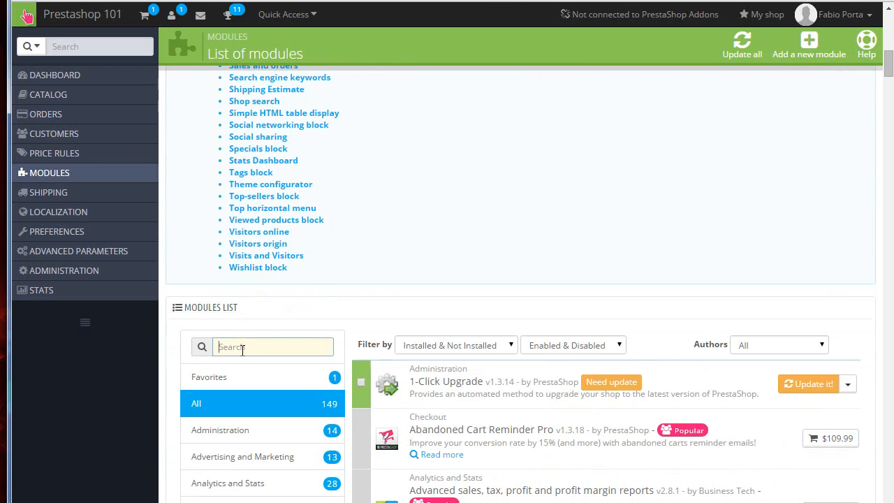
{"action": "type", "text": "mail"}
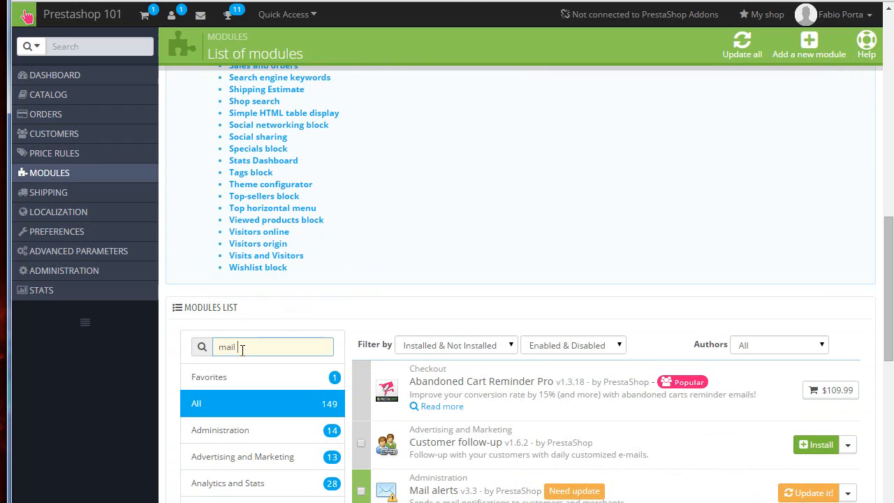
{"action": "type", "text": " aler"}
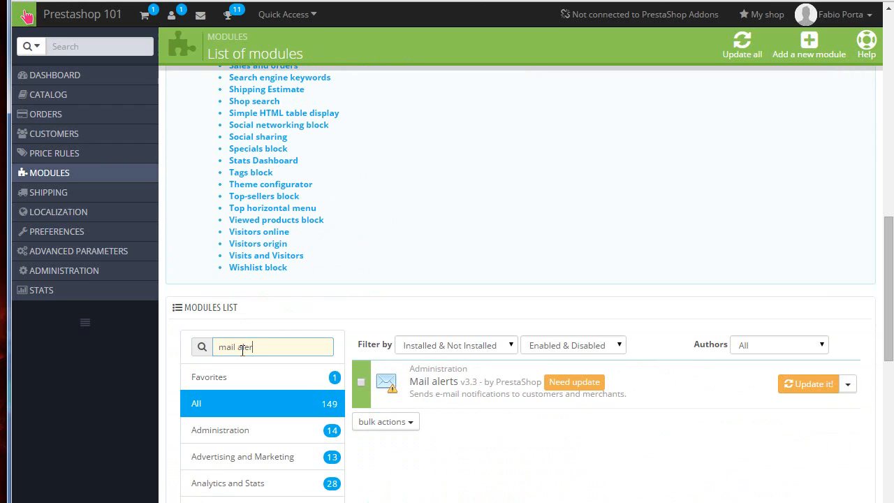
{"action": "left_click", "coordinate": [848, 385]}
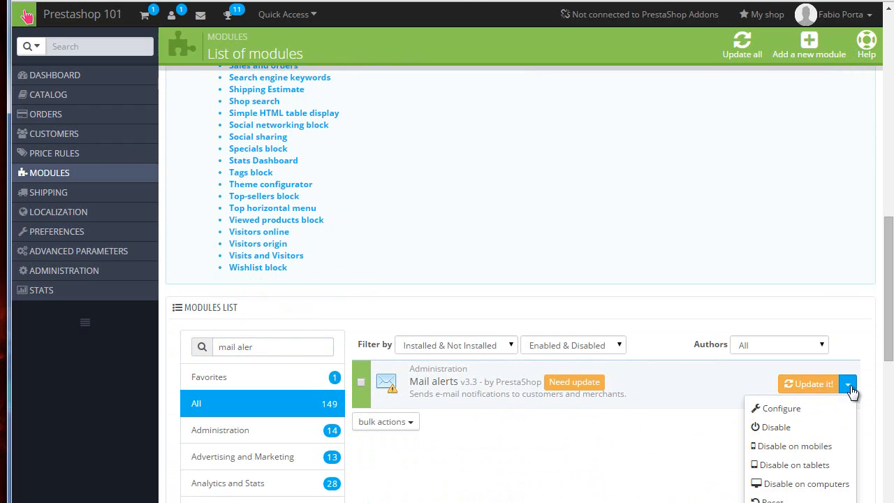
{"action": "left_click", "coordinate": [780, 409]}
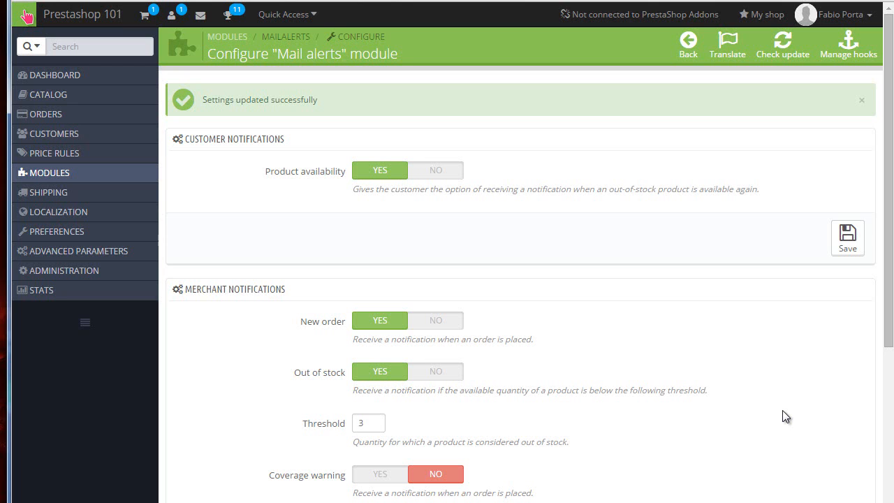
- Review the Mail alerts customer and merchant notification settings, including new order, out of stock, threshold, coverage and e-mail addresses
{"action": "scroll", "coordinate": [625, 324], "scroll_direction": "down", "scroll_amount": 3}
{"action": "scroll", "coordinate": [625, 331], "scroll_direction": "down", "scroll_amount": 3}
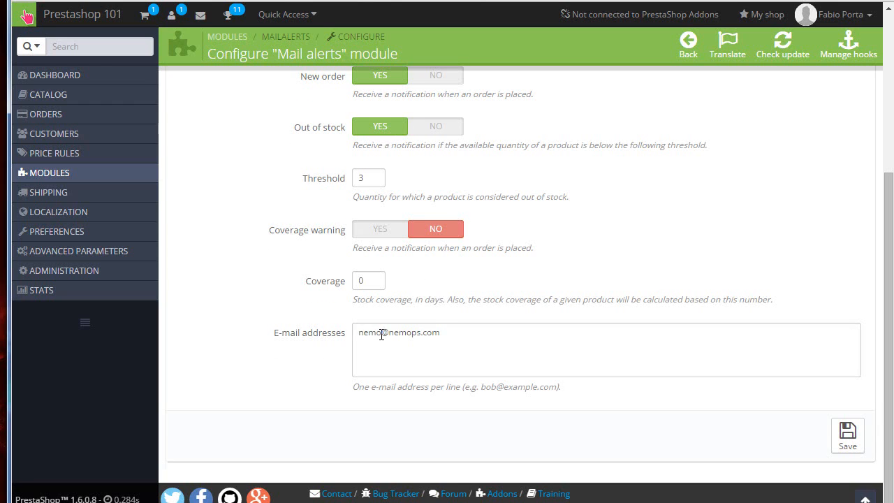
{"action": "scroll", "coordinate": [381, 333], "scroll_direction": "up", "scroll_amount": 1}
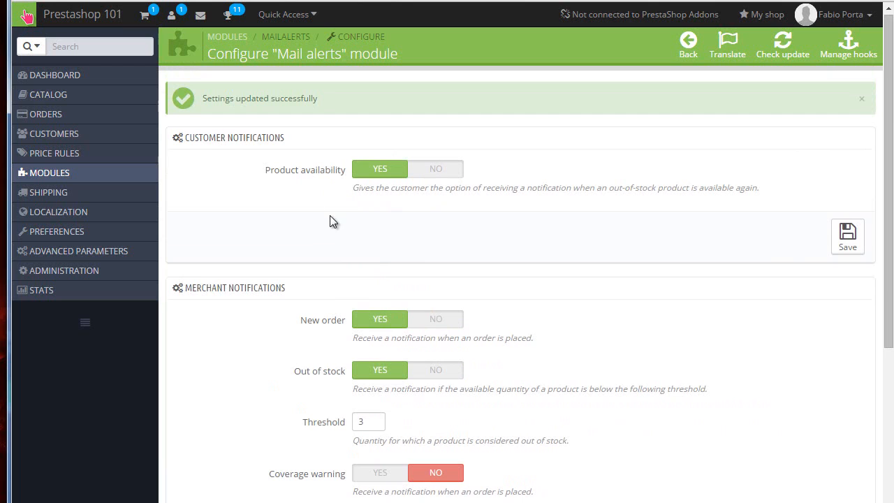
{"action": "scroll", "coordinate": [329, 215], "scroll_direction": "down", "scroll_amount": 3}
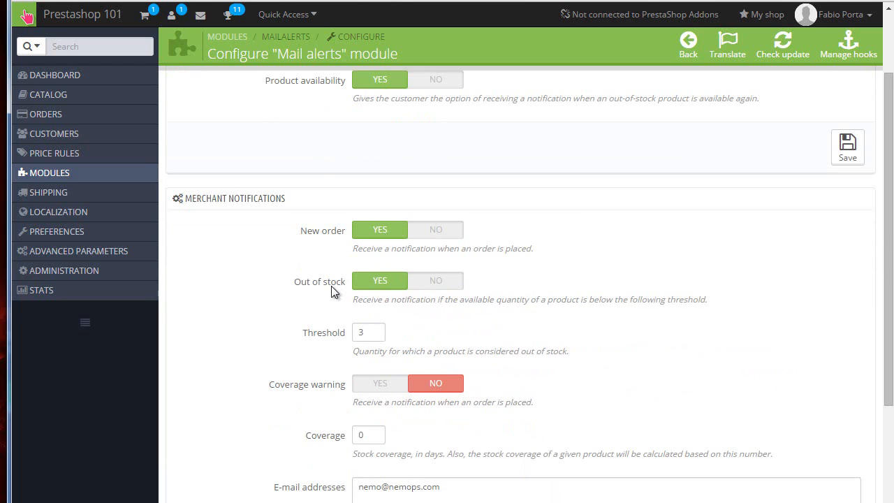
{"action": "scroll", "coordinate": [332, 286], "scroll_direction": "down", "scroll_amount": 2}
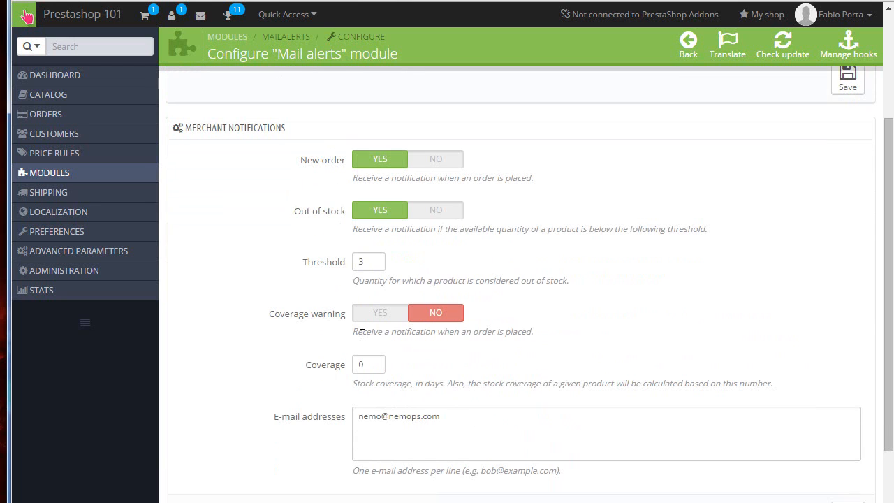
{"action": "scroll", "coordinate": [365, 333], "scroll_direction": "up", "scroll_amount": 5}
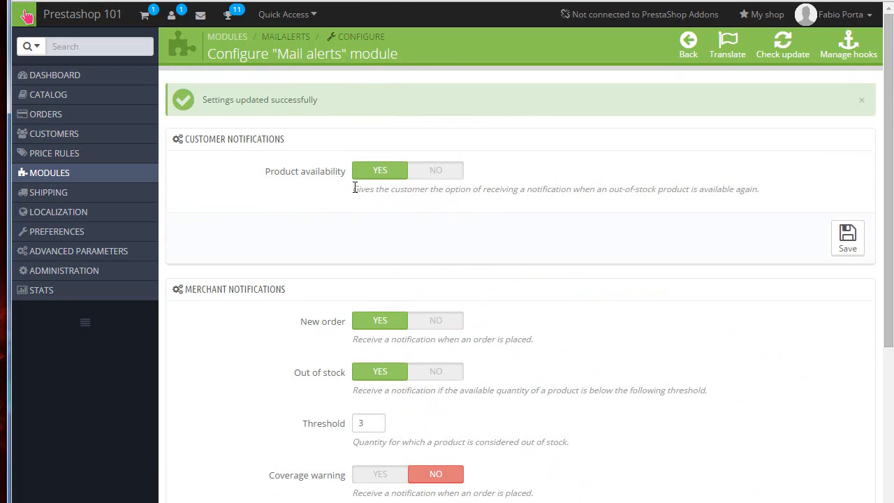